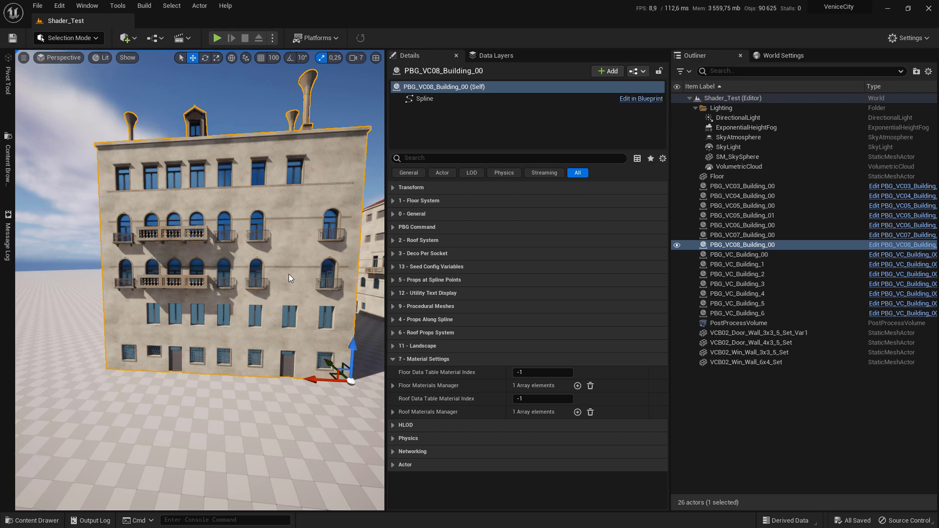
- Examine the facade and corner of the selected building PBG_VC08_Building_00 in the viewport
{"action": "right_click_drag", "start_coordinate": [249, 269], "coordinate": [222, 247]}
{"action": "key", "text": "a"}
{"action": "key", "text": "d"}
{"action": "key", "text": "a"}
{"action": "key", "text": "s"}
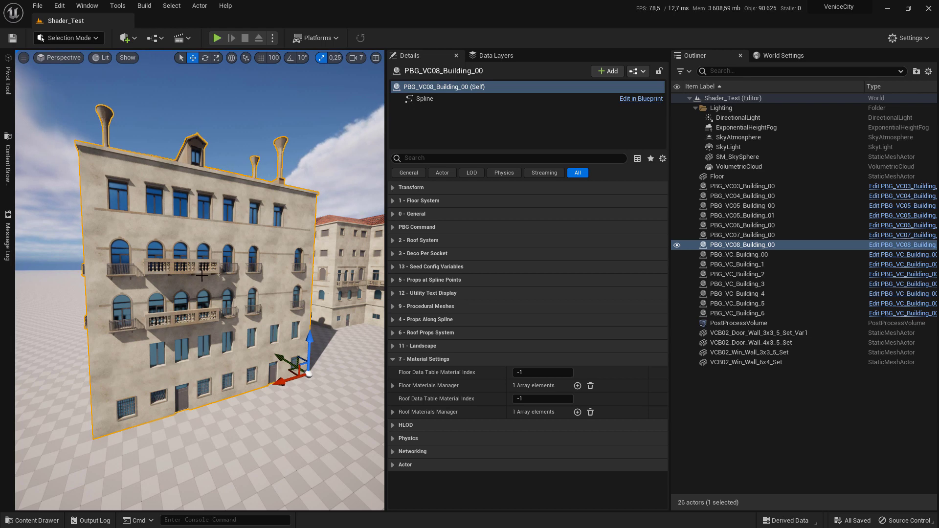
{"action": "right_click_drag", "start_coordinate": [254, 290], "coordinate": [231, 253]}
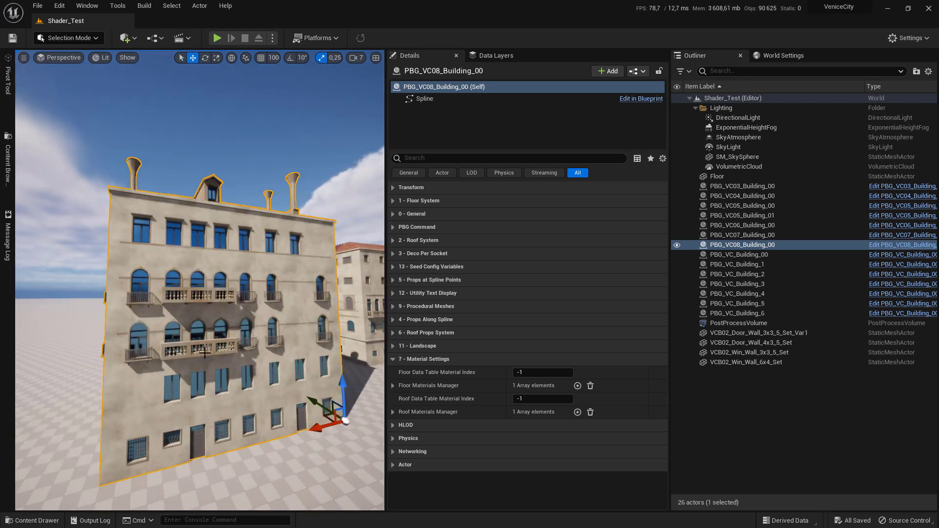
{"action": "right_click_drag", "start_coordinate": [243, 280], "coordinate": [252, 264]}
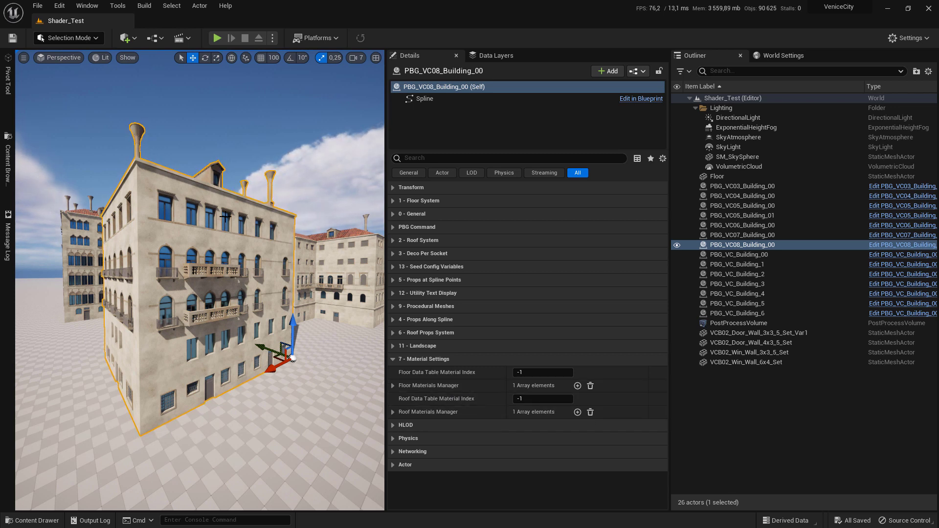
{"action": "left_click", "coordinate": [394, 386]}
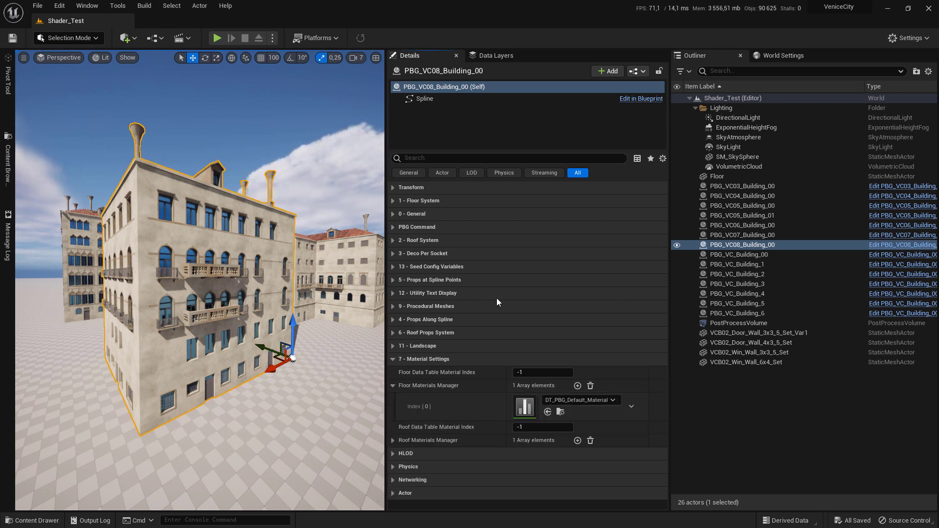
{"action": "left_click", "coordinate": [578, 386]}
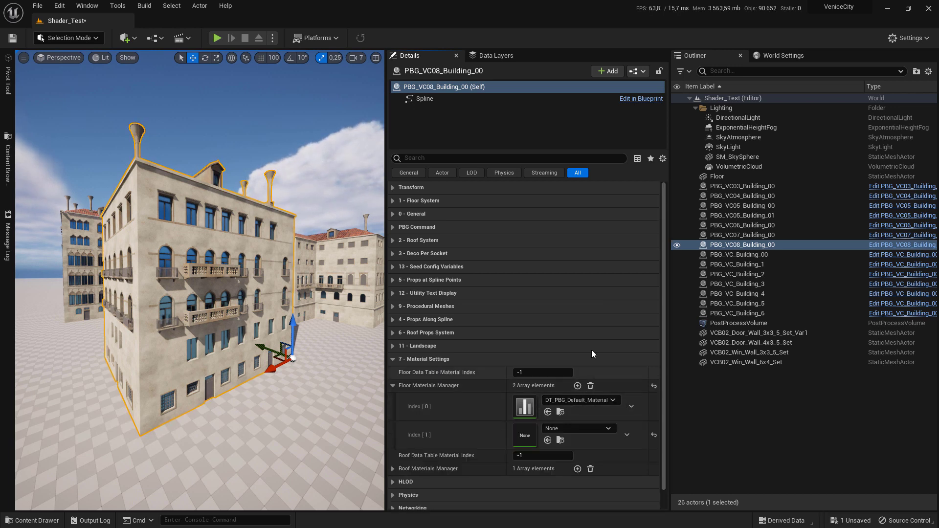
{"action": "left_click", "coordinate": [625, 434]}
{"action": "left_click", "coordinate": [638, 457]}
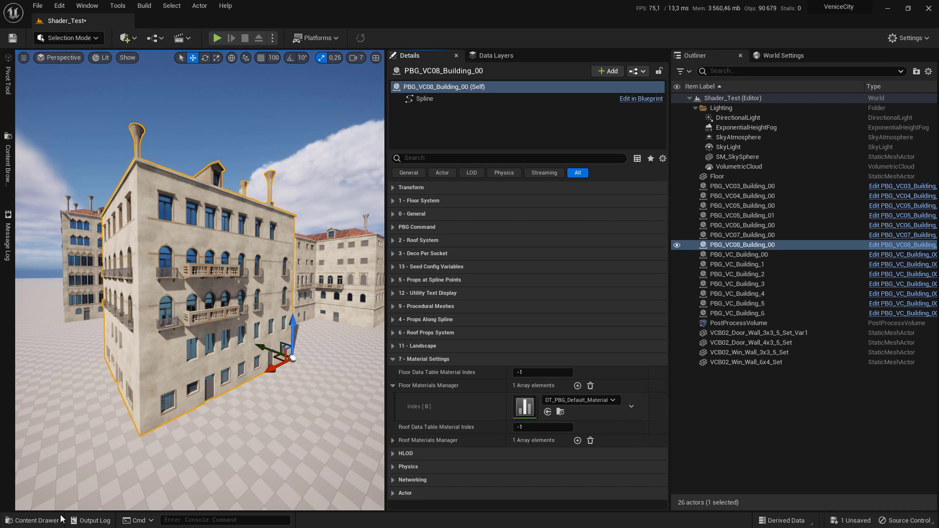
- Create a new folder named Material_List inside PBG_Venice/Building_08
{"action": "left_click", "coordinate": [34, 521]}
{"action": "right_click", "coordinate": [468, 392]}
{"action": "mouse_move", "coordinate": [538, 222]}
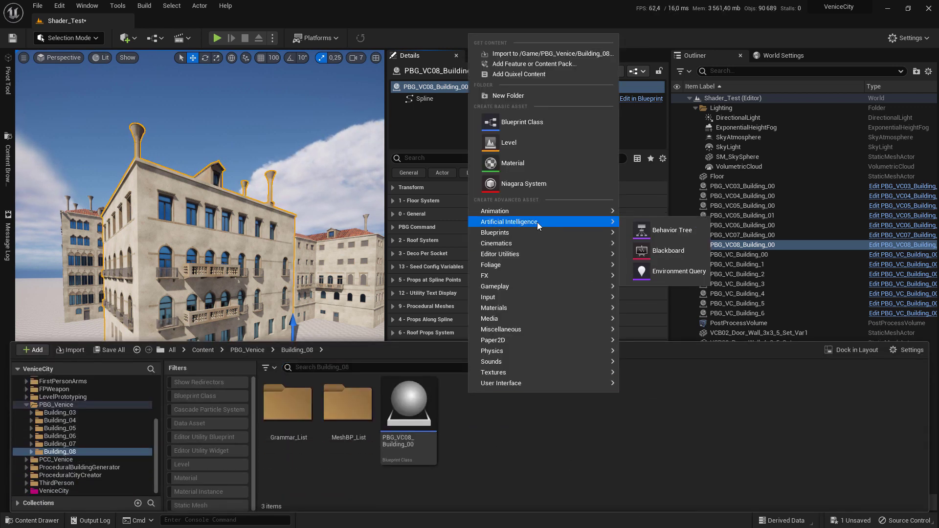
{"action": "left_click", "coordinate": [538, 96]}
{"action": "type", "text": "Material"}
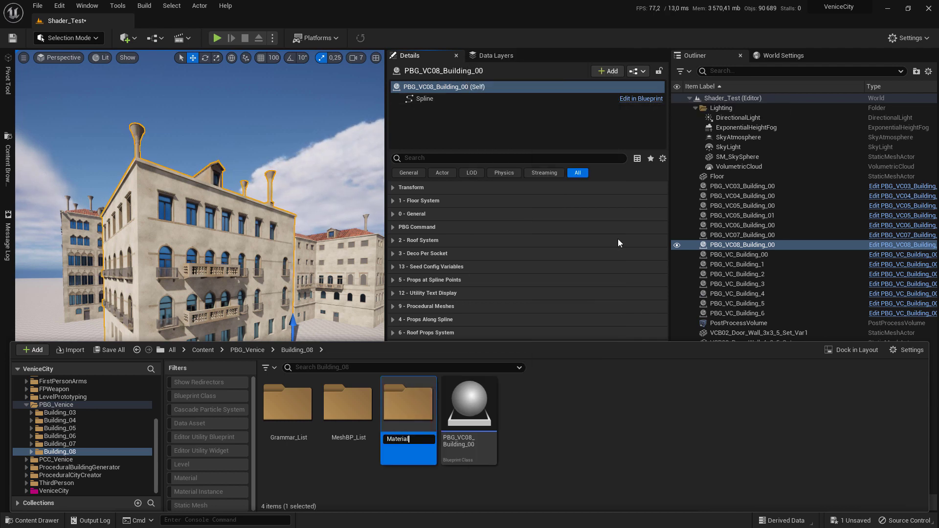
{"action": "type", "text": "_List"}
{"action": "key", "text": "Return"}
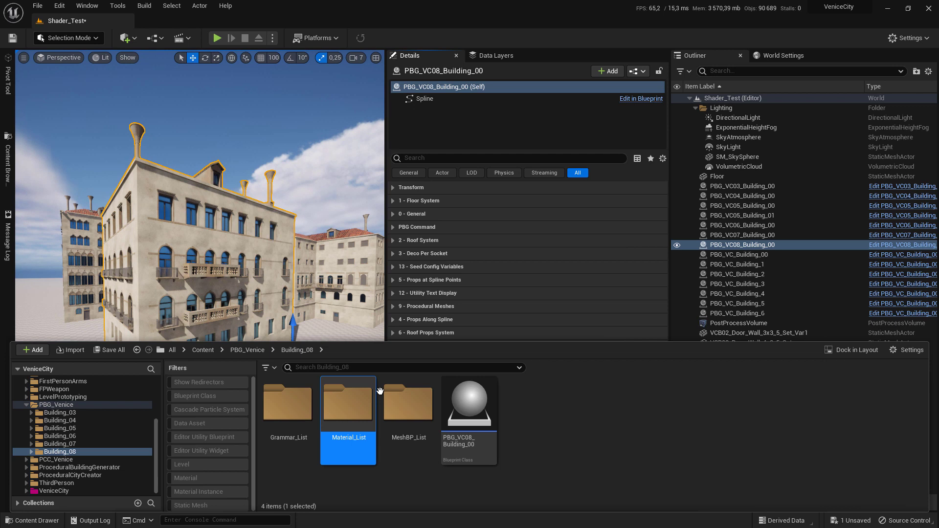
- Create a data table in the Material_List folder using PBG_Floor_Materials_List as its row structure
{"action": "double_click", "coordinate": [347, 403]}
{"action": "right_click", "coordinate": [376, 400]}
{"action": "mouse_move", "coordinate": [434, 358]}
{"action": "mouse_move", "coordinate": [433, 340]}
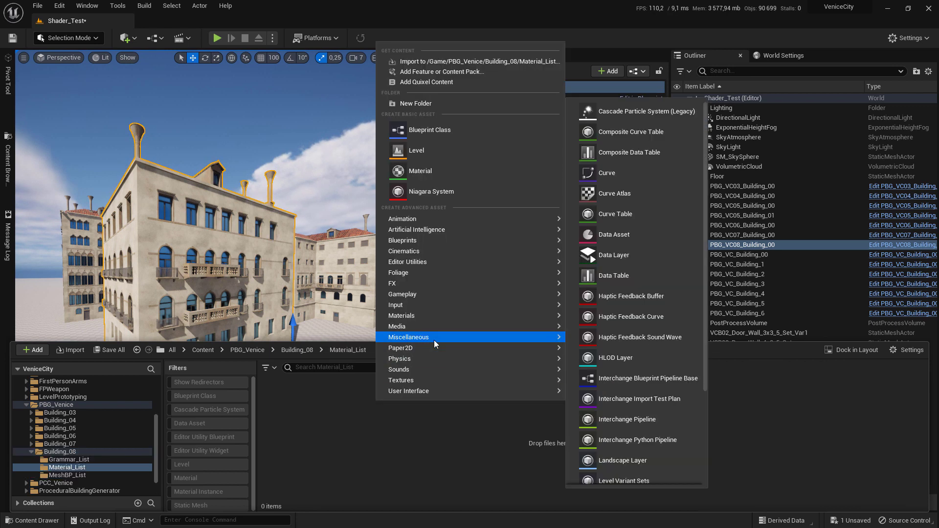
{"action": "left_click", "coordinate": [614, 275]}
{"action": "left_click", "coordinate": [451, 236]}
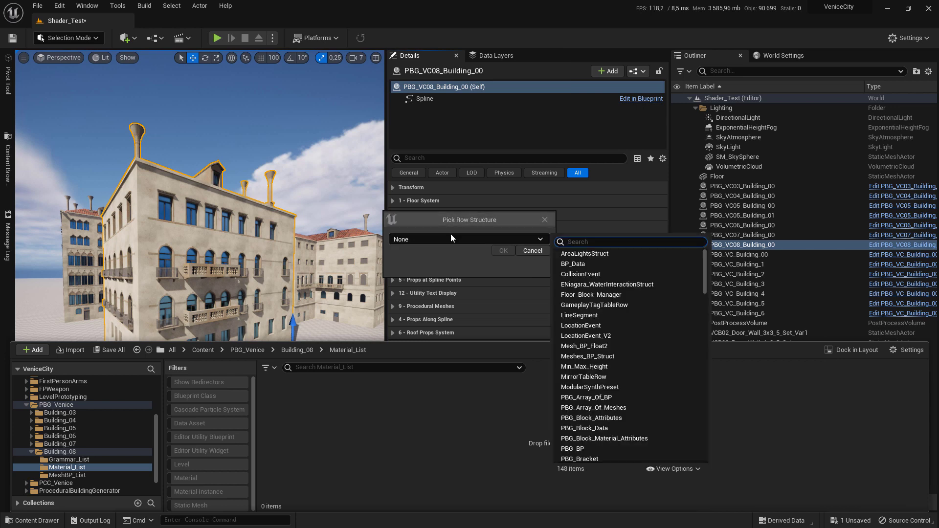
{"action": "type", "text": "material li"}
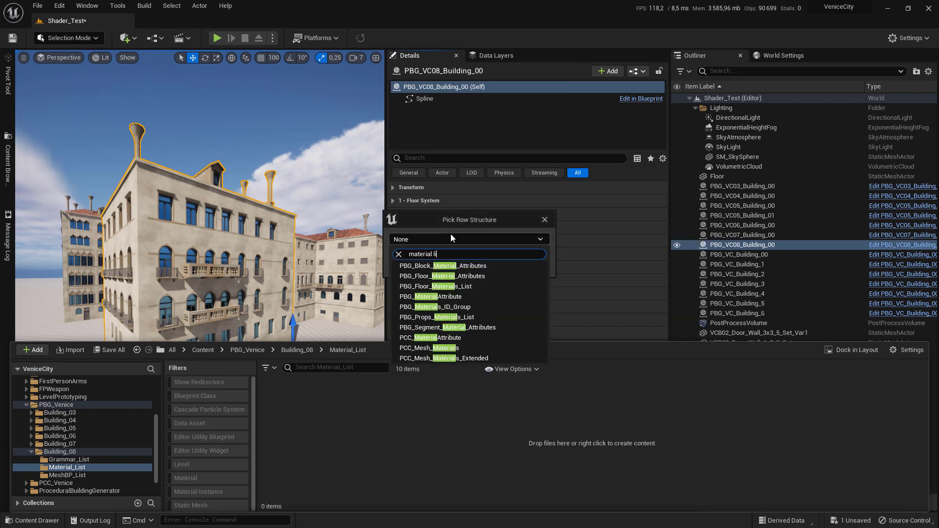
{"action": "type", "text": "st"}
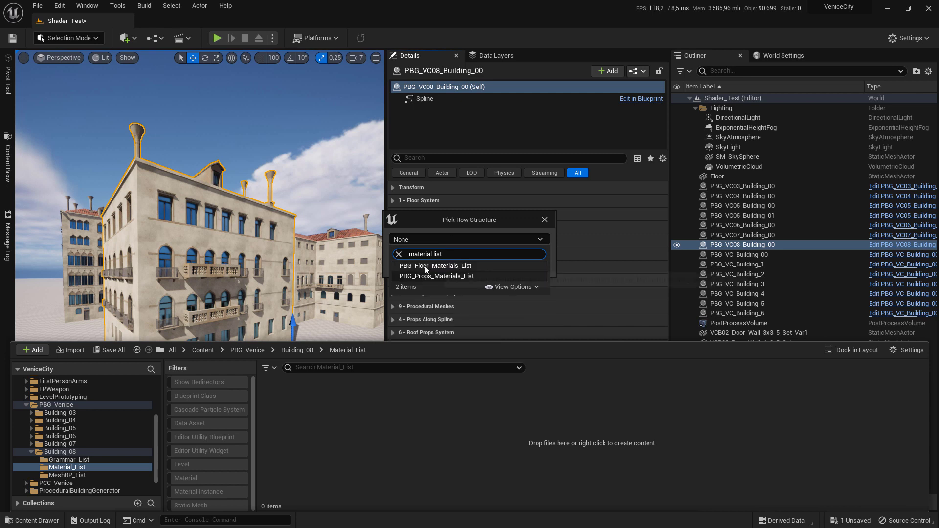
{"action": "left_click", "coordinate": [461, 267]}
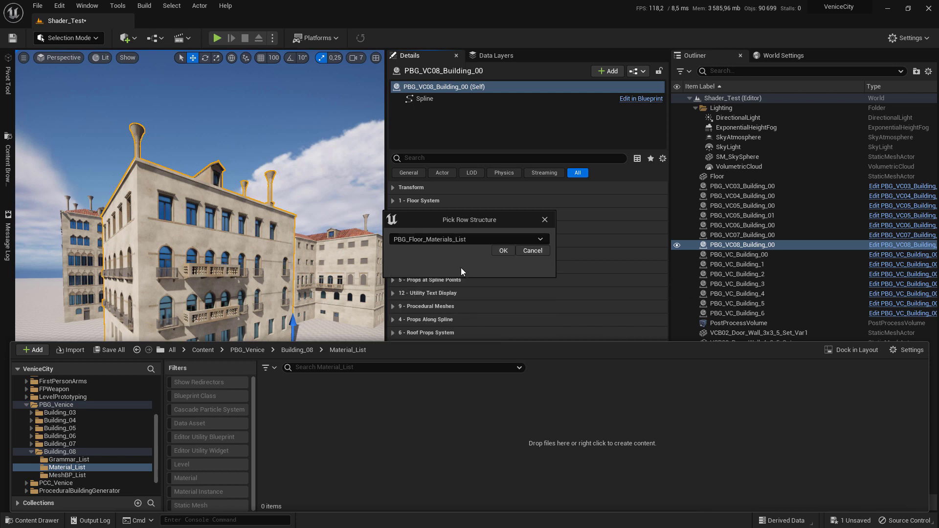
{"action": "left_click", "coordinate": [493, 251]}
- Name the new data table DT_PBG_VC08_Floor_MaterialList
{"action": "type", "text": "DT"}
{"action": "type", "text": "_PBG_VC0"}
{"action": "type", "text": "8_m"}
{"action": "key", "text": "BackSpace"}
{"action": "type", "text": "Floor_Ma"}
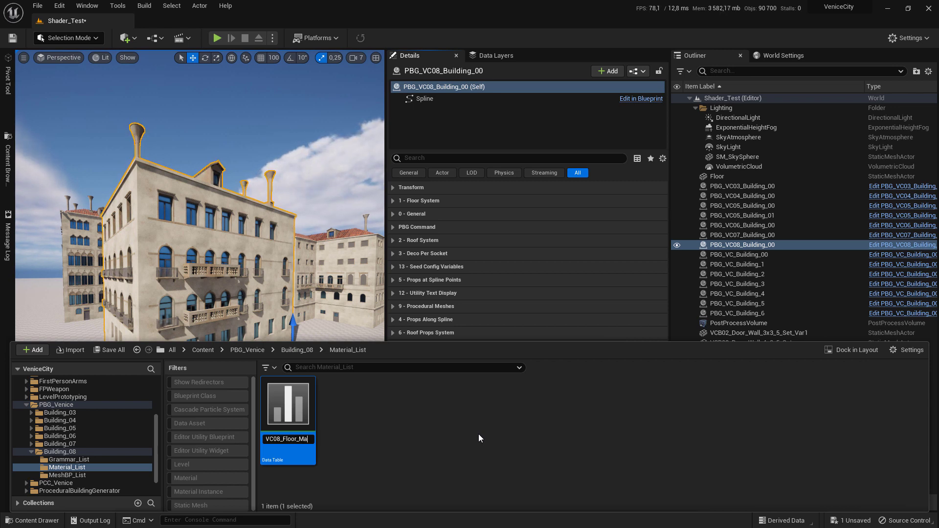
{"action": "type", "text": "terialLis"}
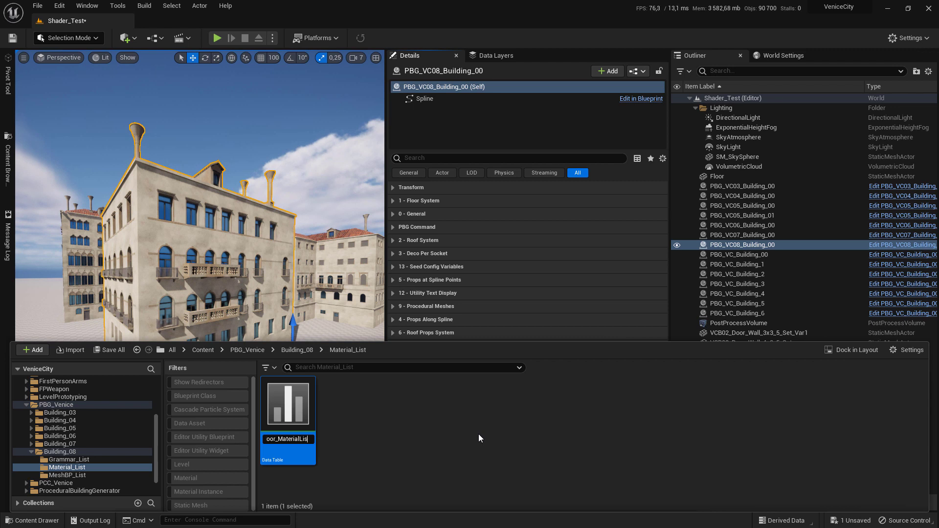
{"action": "type", "text": "t"}
{"action": "key", "text": "Return"}
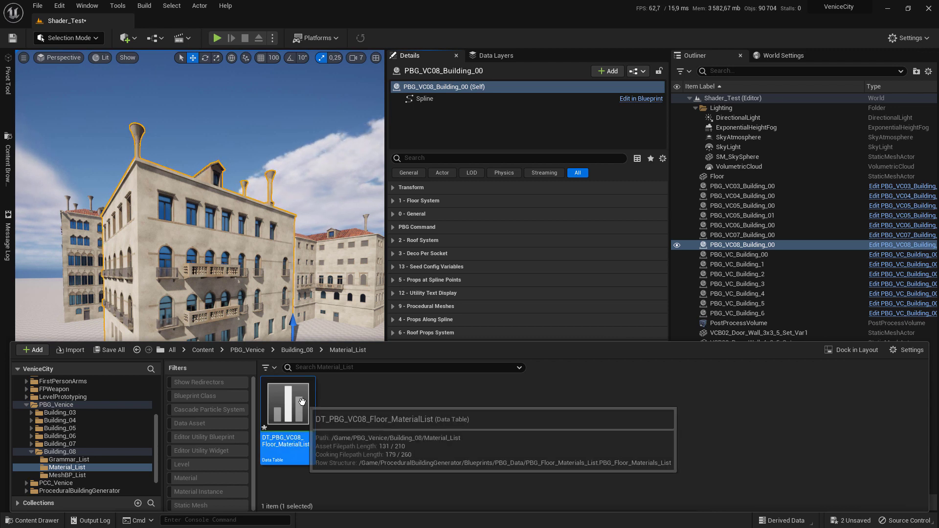
- Open the new floor material data table, add a row named Floor_Material and save the table
{"action": "double_click", "coordinate": [303, 418]}
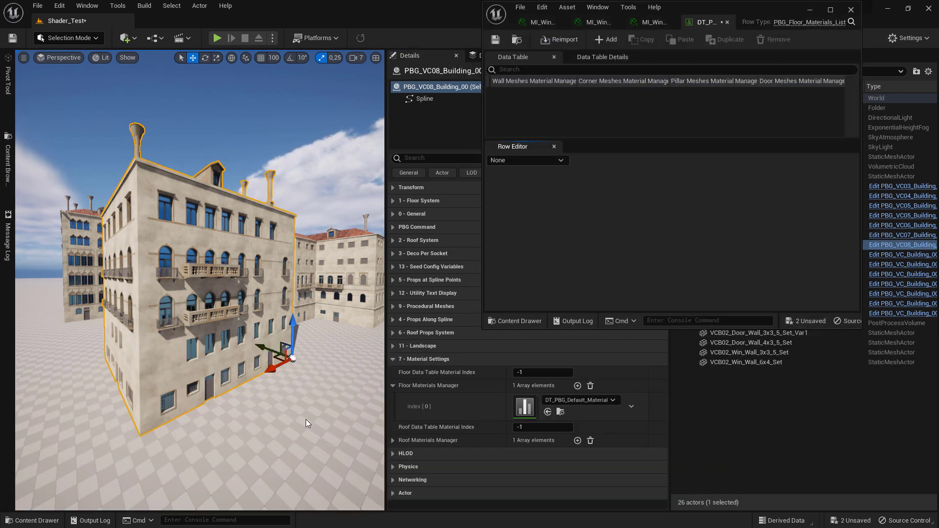
{"action": "left_click", "coordinate": [503, 39]}
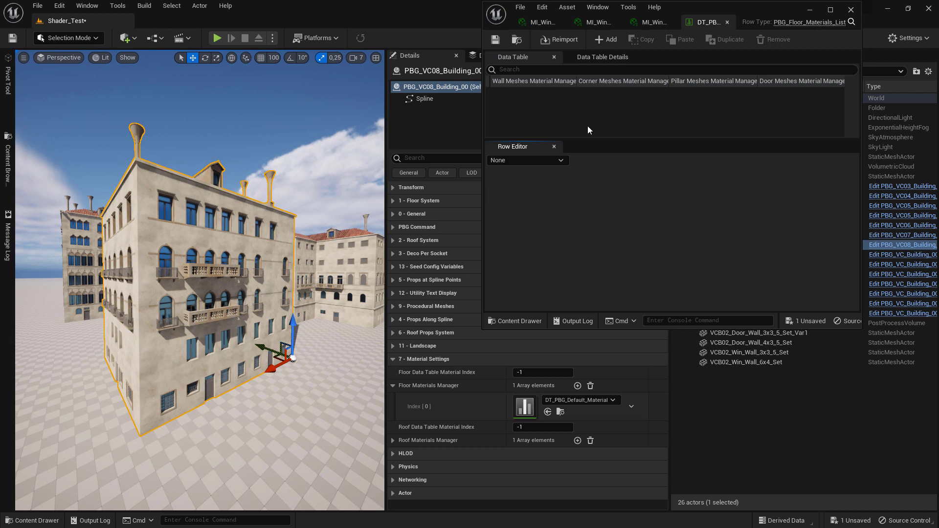
{"action": "left_click", "coordinate": [609, 41]}
{"action": "double_click", "coordinate": [523, 93]}
{"action": "type", "text": "Fl"}
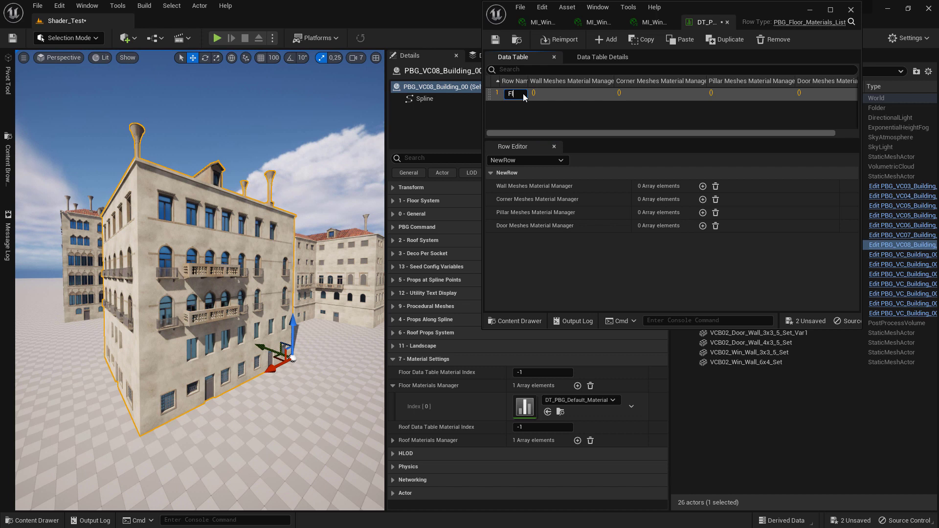
{"action": "type", "text": "oor_Material"}
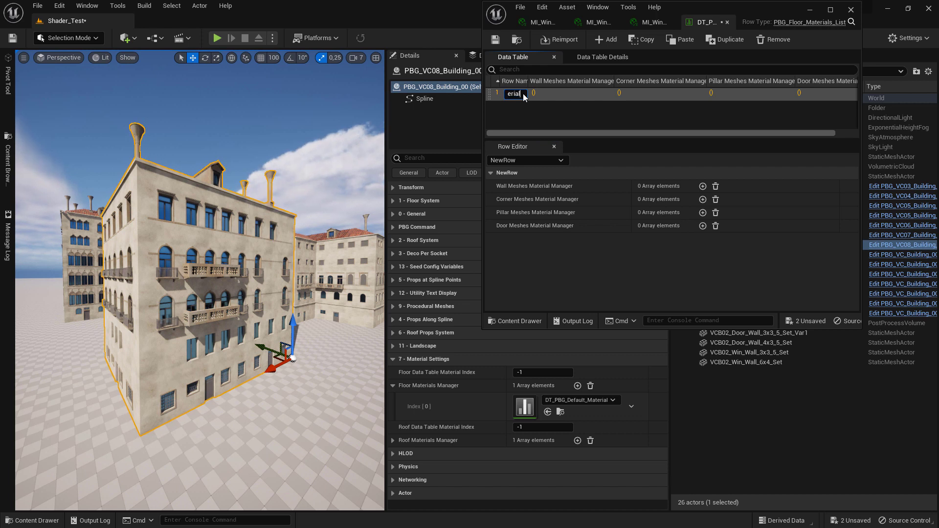
{"action": "key", "text": "Return"}
{"action": "left_click", "coordinate": [493, 44]}
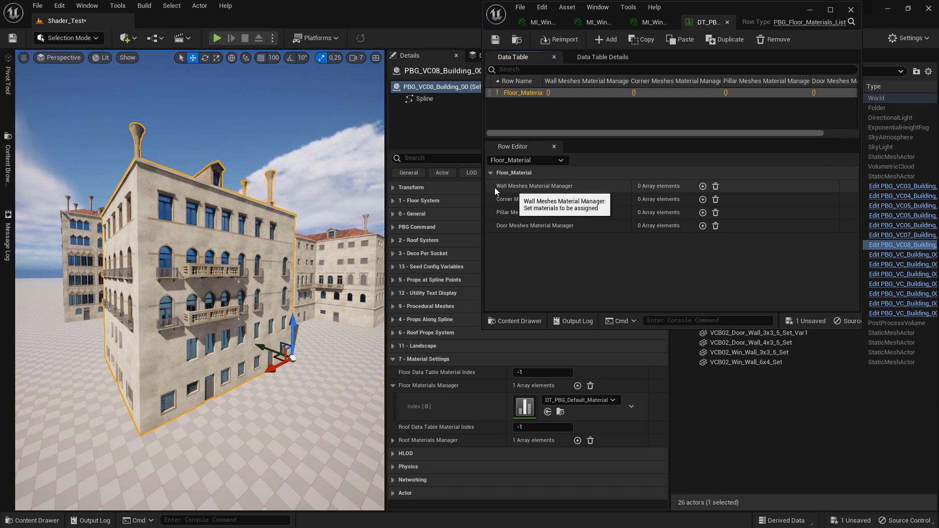
- Add a Wall Meshes Material Manager element named "Used for facade material", expand its material slot names and save the table
{"action": "mouse_move", "coordinate": [227, 204]}
{"action": "left_mouse_down"}
{"action": "mouse_move", "coordinate": [226, 166]}
{"action": "mouse_move", "coordinate": [228, 201]}
{"action": "left_mouse_up"}
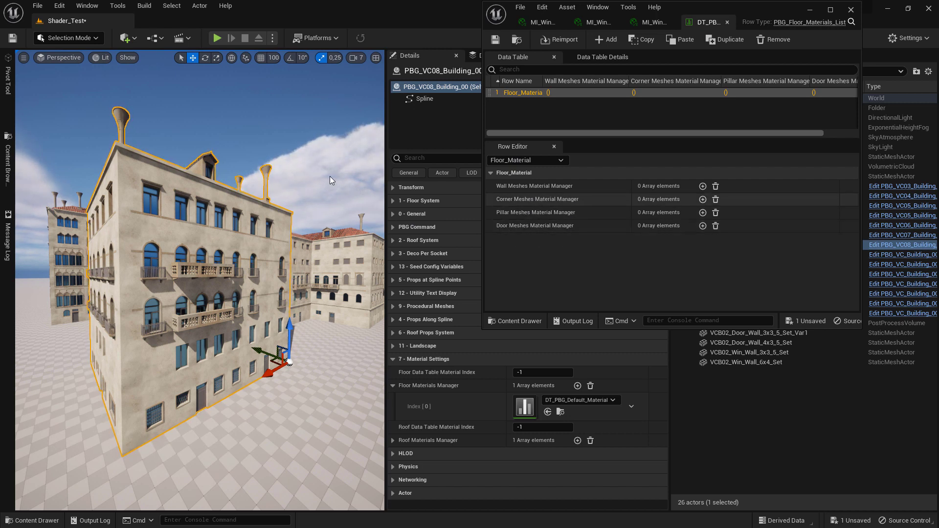
{"action": "left_click", "coordinate": [703, 186]}
{"action": "left_click", "coordinate": [500, 199]}
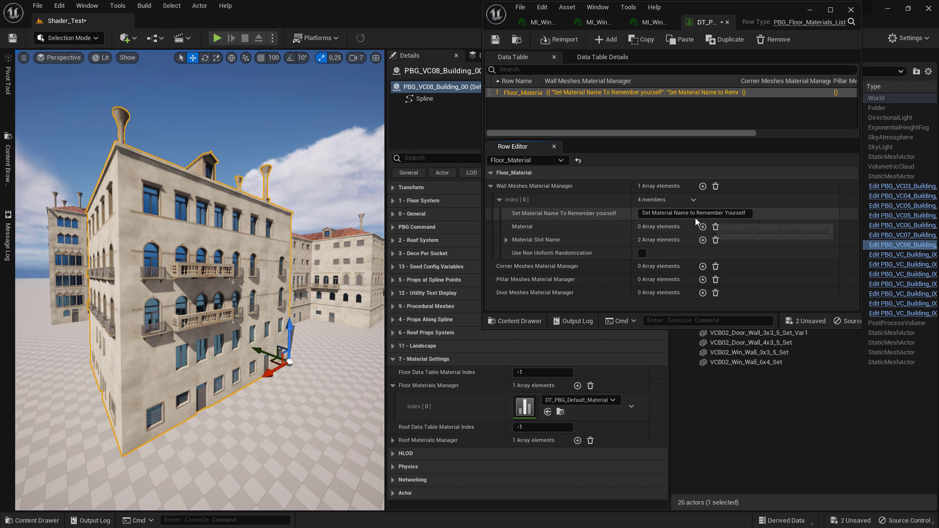
{"action": "left_click", "coordinate": [657, 213]}
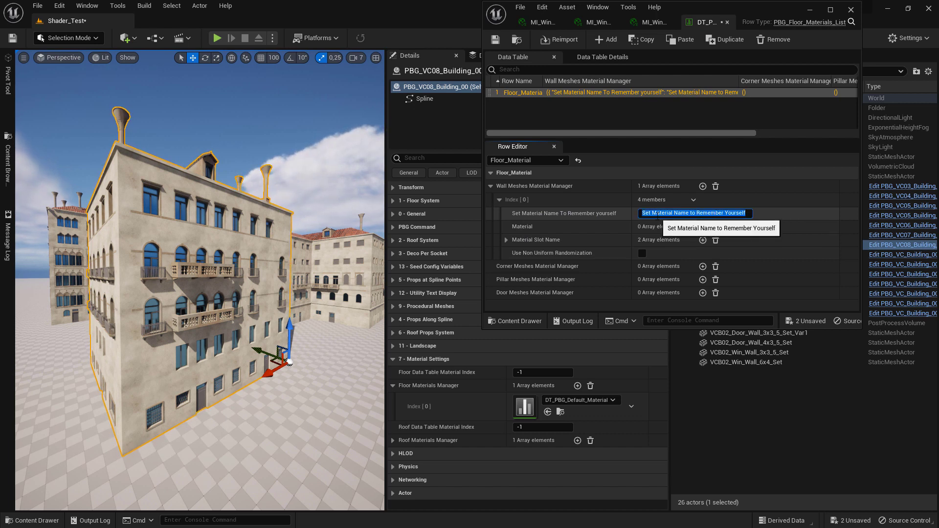
{"action": "type", "text": "Used for facade ma"}
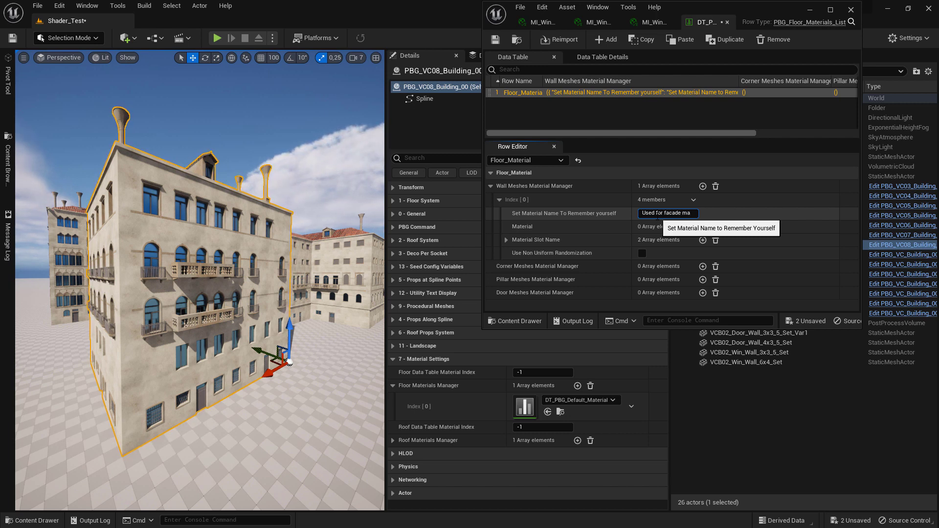
{"action": "type", "text": "l"}
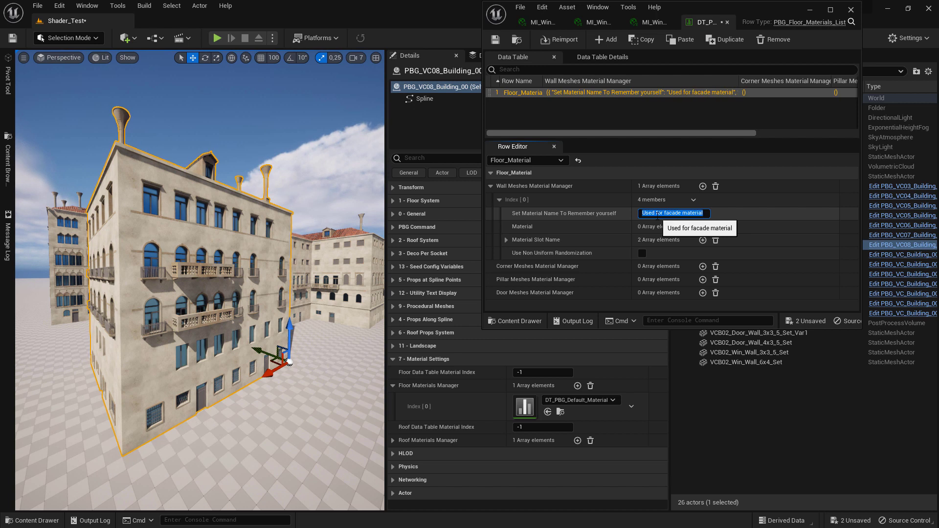
{"action": "key", "text": "Return"}
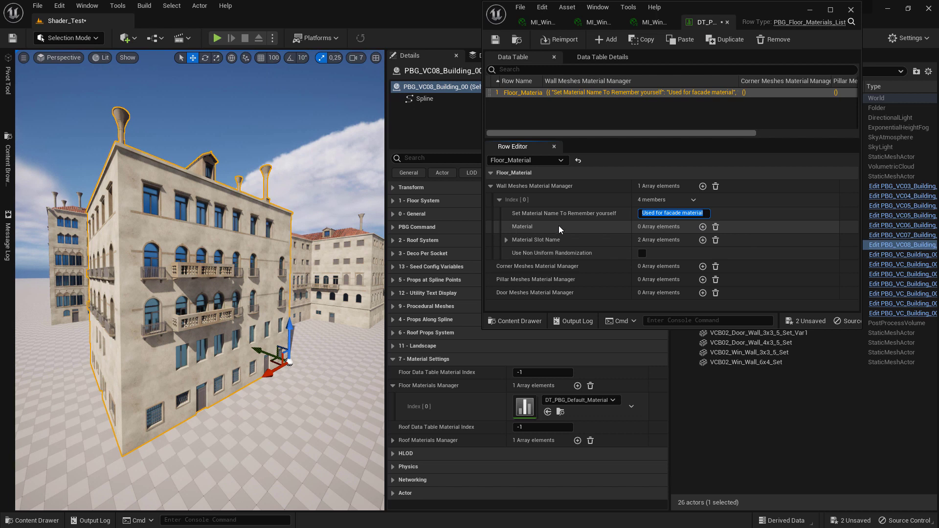
{"action": "left_click", "coordinate": [508, 239]}
{"action": "key", "text": "ctrl+s"}
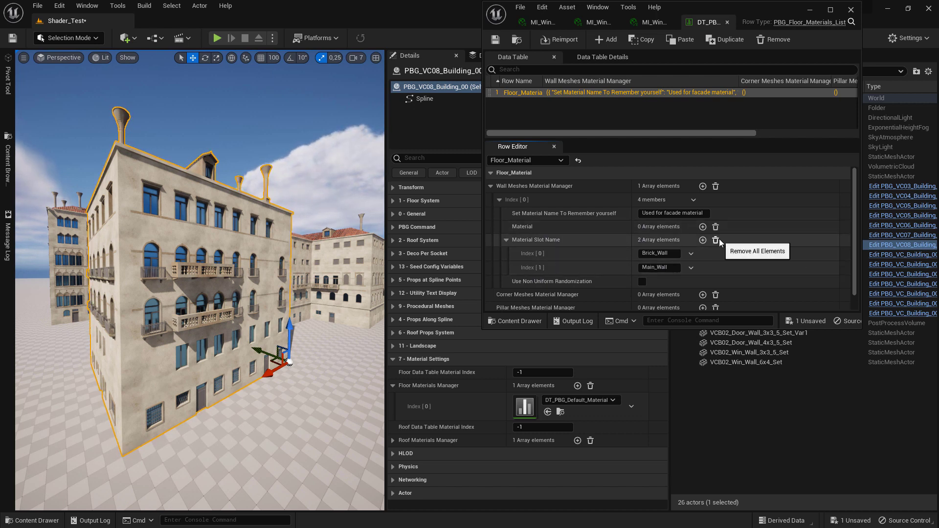
- Open a Building_08 ground-floor entrance mesh (SM_VC08_Flv01_A_Entrance) in an enlarged editor and examine its material slot names
{"action": "scroll", "coordinate": [126, 161], "scroll_direction": "up", "scroll_amount": 6}
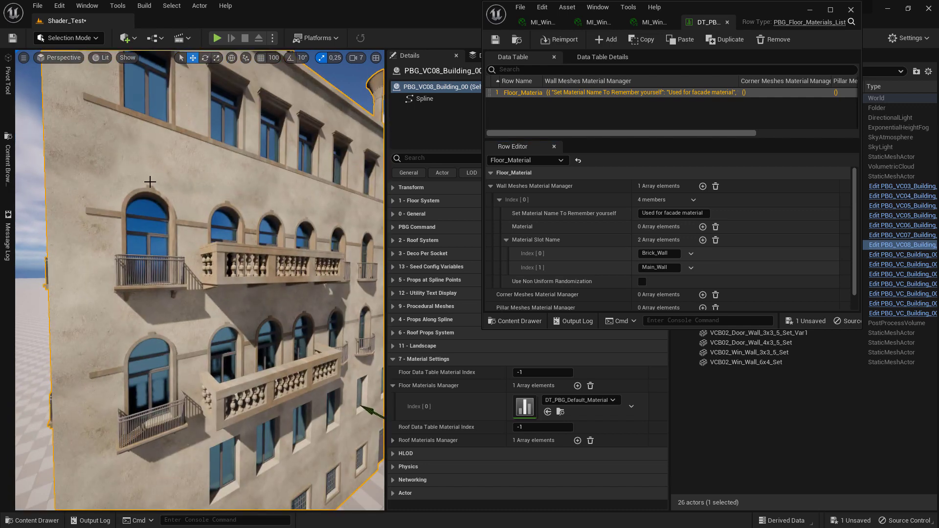
{"action": "scroll", "coordinate": [195, 251], "scroll_direction": "down", "scroll_amount": 8}
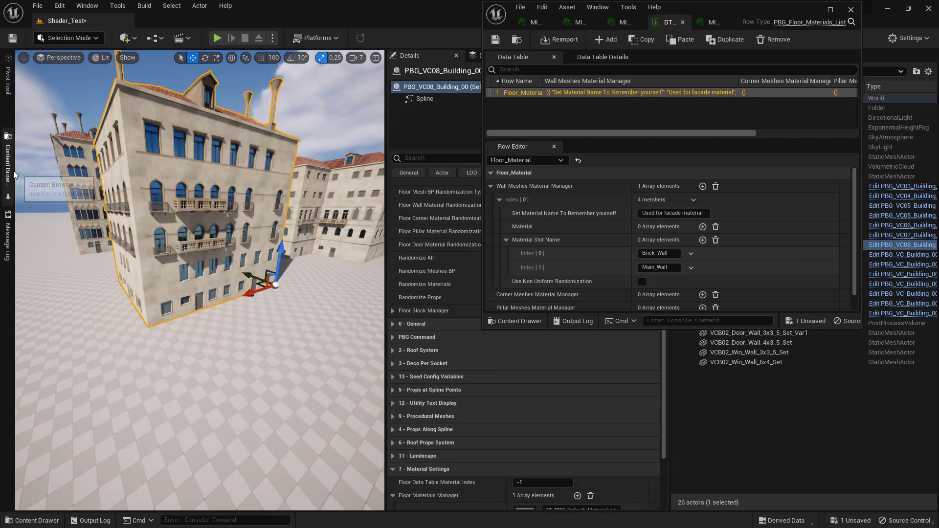
{"action": "left_click", "coordinate": [8, 166]}
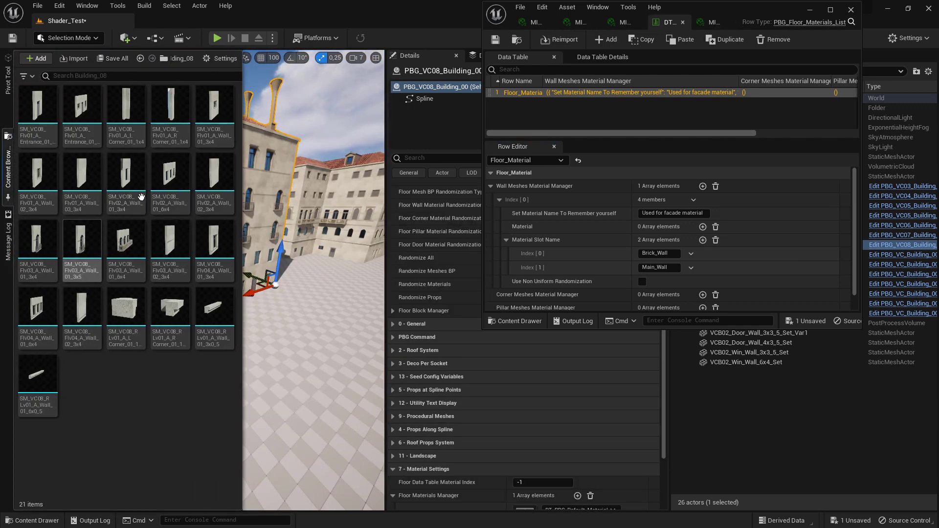
{"action": "double_click", "coordinate": [87, 122]}
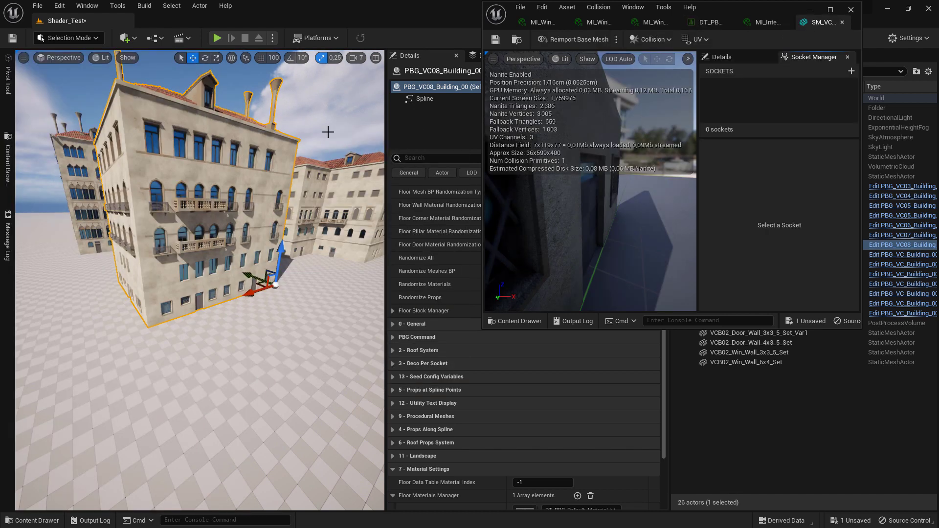
{"action": "left_click", "coordinate": [722, 58]}
{"action": "left_click", "coordinate": [831, 11]}
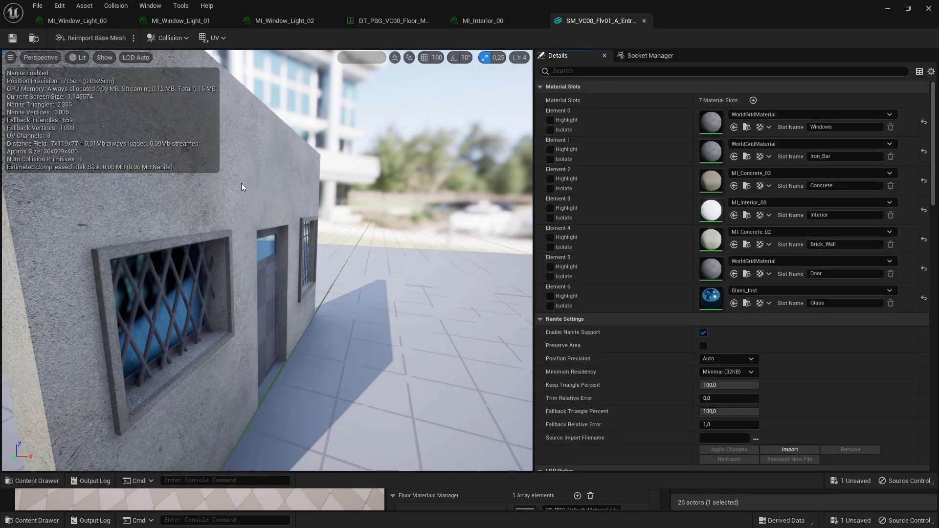
{"action": "left_click_drag", "start_coordinate": [242, 183], "coordinate": [222, 230]}
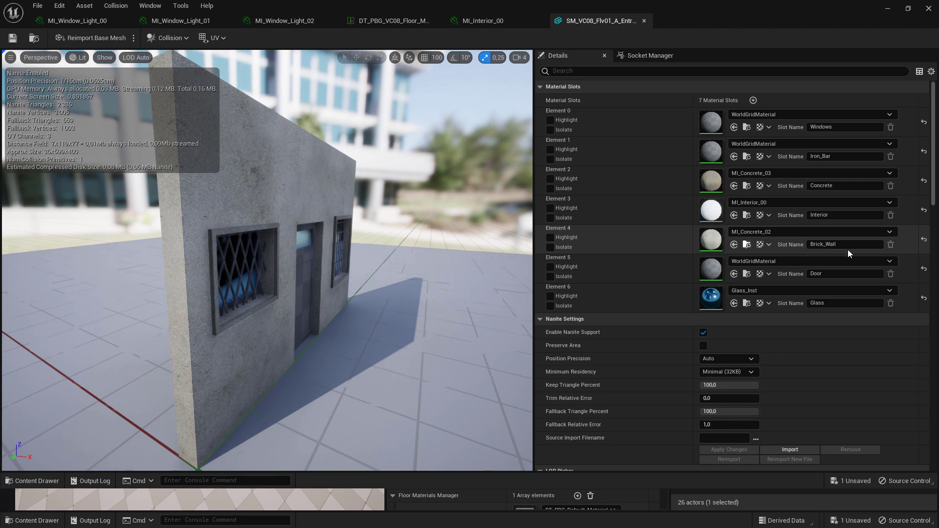
- Copy the Brick_Wall slot name from the entrance mesh and return to the floor material data table
{"action": "left_click_drag", "start_coordinate": [845, 246], "coordinate": [795, 249]}
{"action": "key", "text": "ctrl+c"}
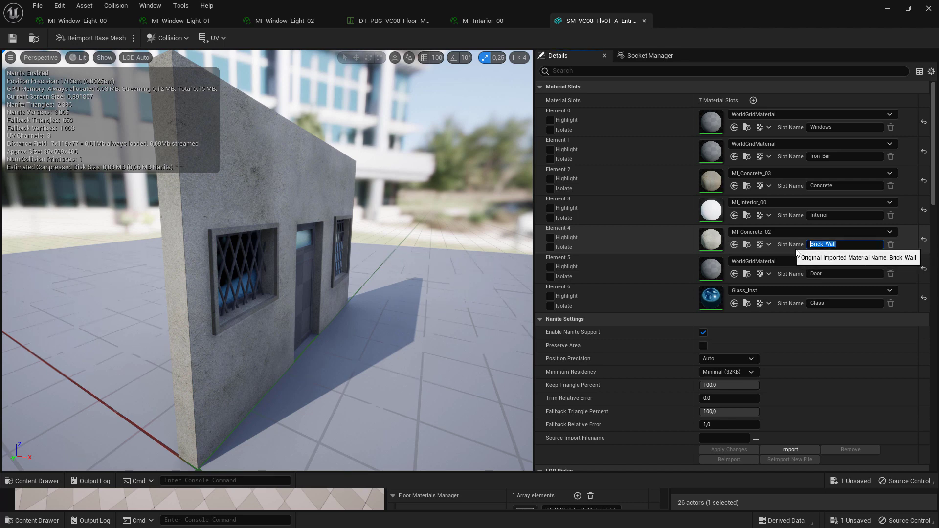
{"action": "left_click", "coordinate": [465, 37]}
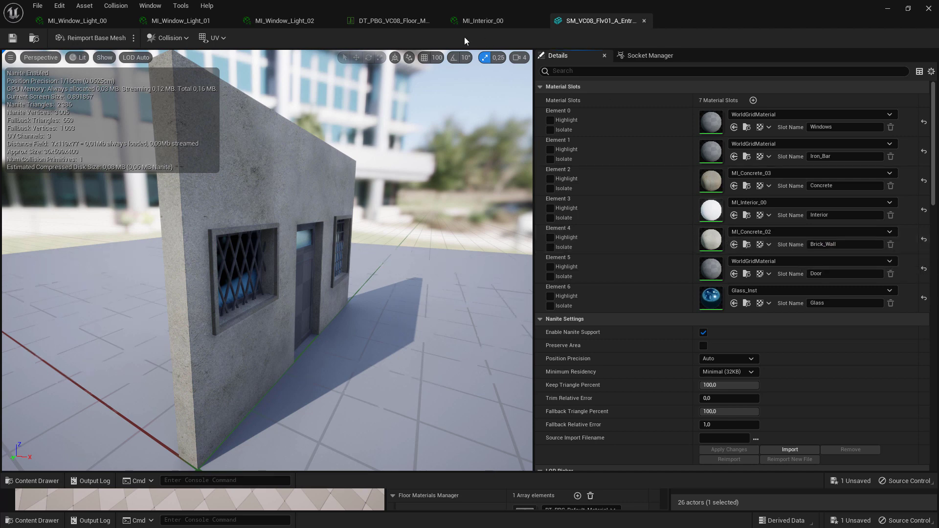
{"action": "left_click", "coordinate": [388, 20]}
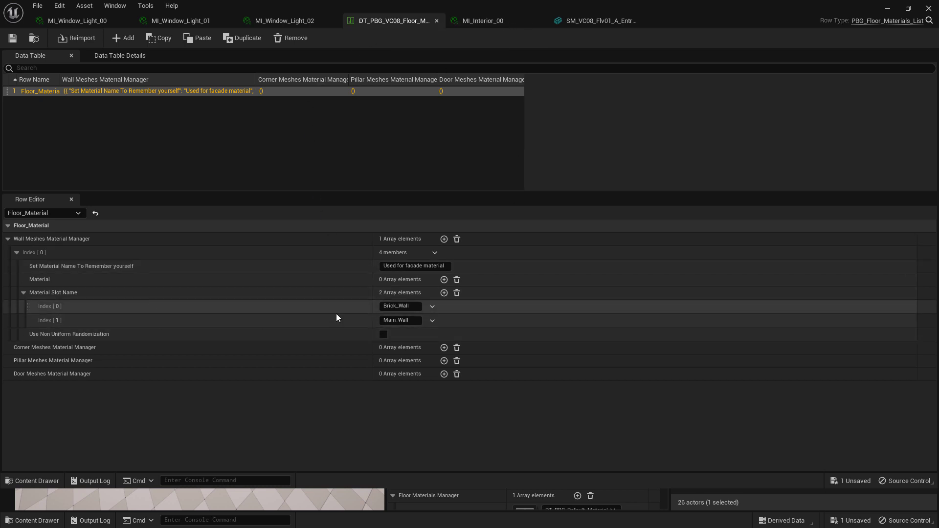
- Remove the Main_Wall slot name and try two additional empty material slot name entries
{"action": "left_click", "coordinate": [432, 320]}
{"action": "left_click", "coordinate": [452, 346]}
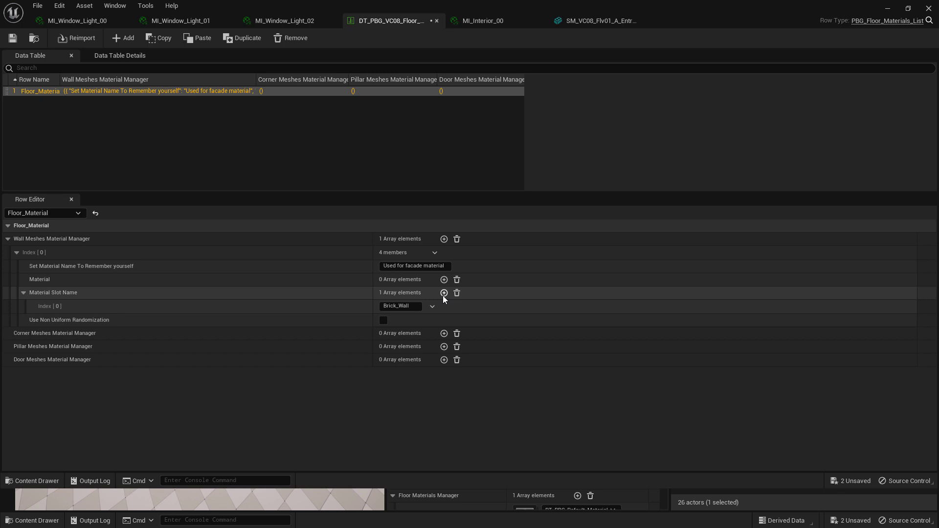
{"action": "left_click", "coordinate": [443, 292]}
{"action": "left_click", "coordinate": [444, 293]}
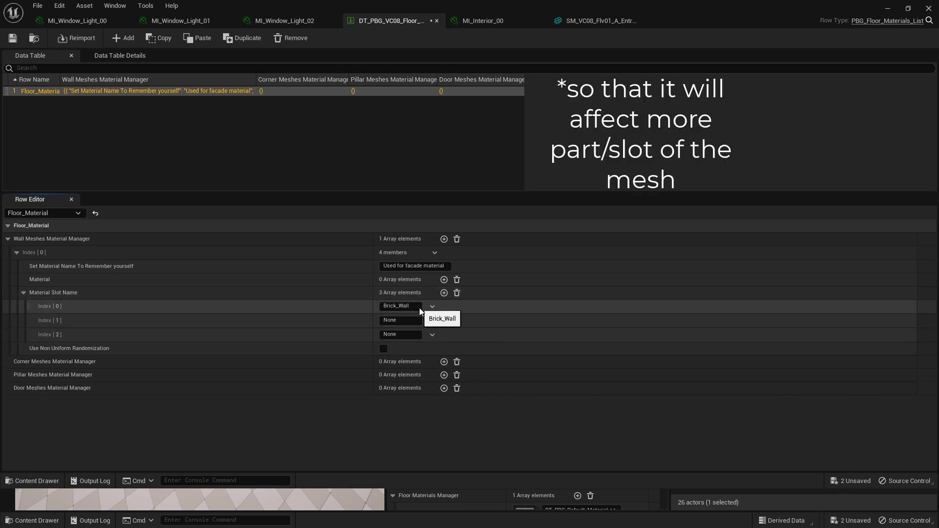
- Clear the material slot names, add a single one set to Brick_Wall and save the data table
{"action": "left_click", "coordinate": [456, 293]}
{"action": "left_click", "coordinate": [443, 293]}
{"action": "left_click", "coordinate": [409, 304]}
{"action": "key", "text": "ctrl+v"}
{"action": "key", "text": "ctrl+a"}
{"action": "left_click", "coordinate": [13, 37]}
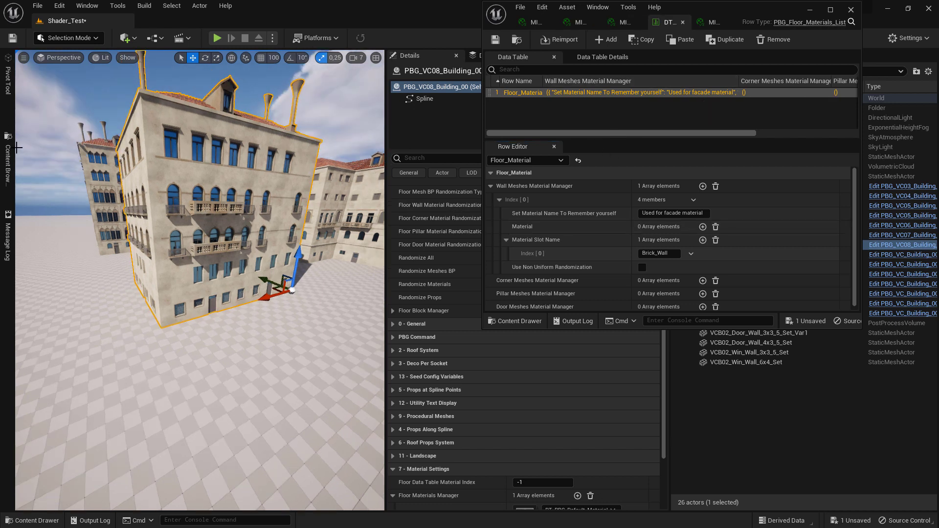
{"action": "left_click", "coordinate": [4, 165]}
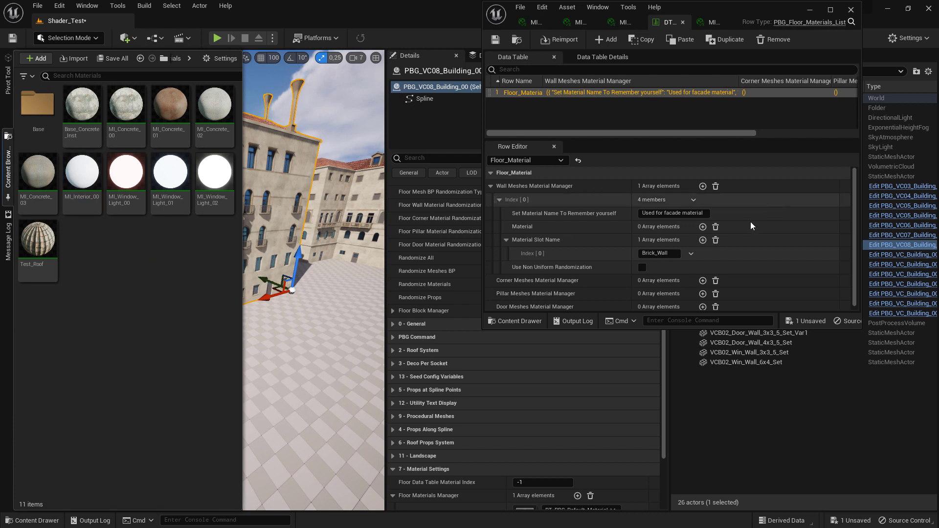
{"action": "left_click", "coordinate": [703, 227]}
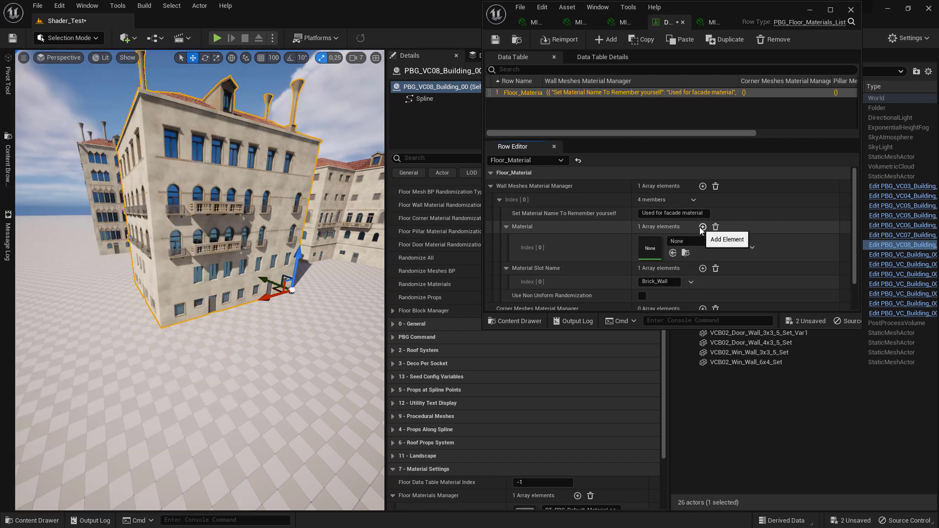
{"action": "left_click", "coordinate": [703, 227]}
{"action": "left_click", "coordinate": [702, 227]}
{"action": "scroll", "coordinate": [703, 229], "scroll_direction": "down", "scroll_amount": 2}
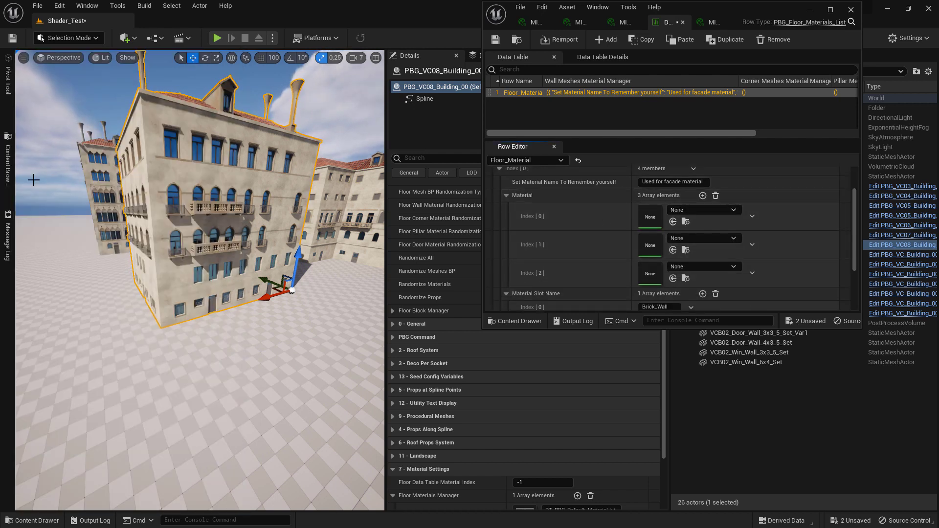
{"action": "left_click", "coordinate": [9, 164]}
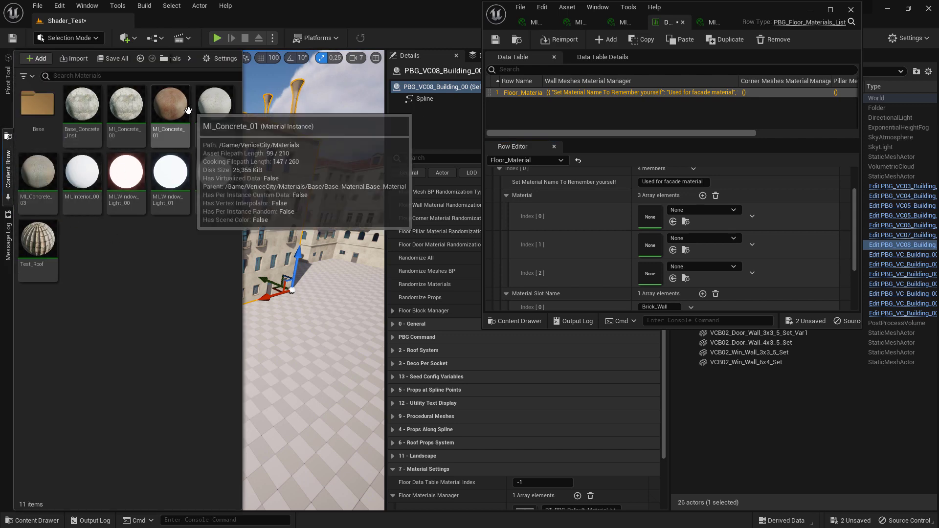
{"action": "left_click", "coordinate": [166, 118]}
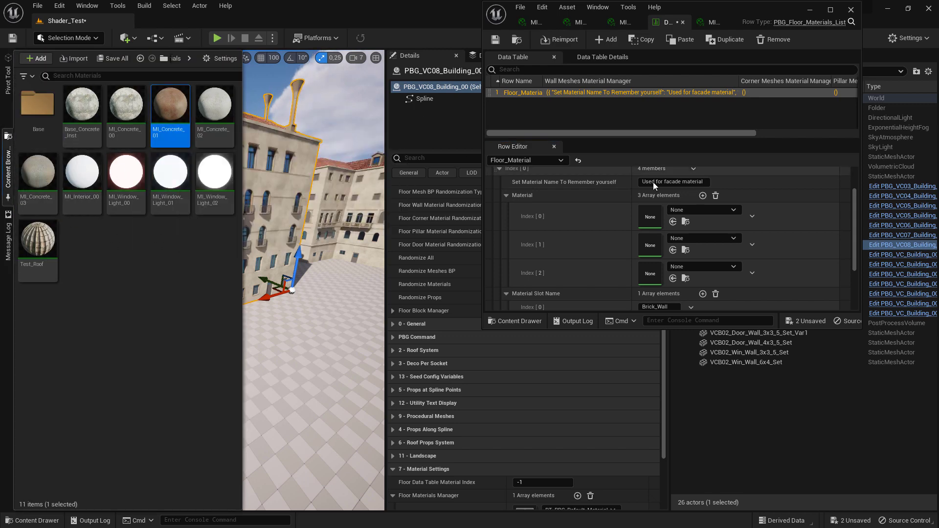
{"action": "left_click", "coordinate": [715, 195]}
- Fill the facade element's Material array with MI_Concrete_00 through MI_Concrete_03, save the table and put its window away
{"action": "left_click", "coordinate": [10, 151]}
{"action": "left_click", "coordinate": [124, 141]}
{"action": "left_click", "coordinate": [30, 206], "text": "shift"}
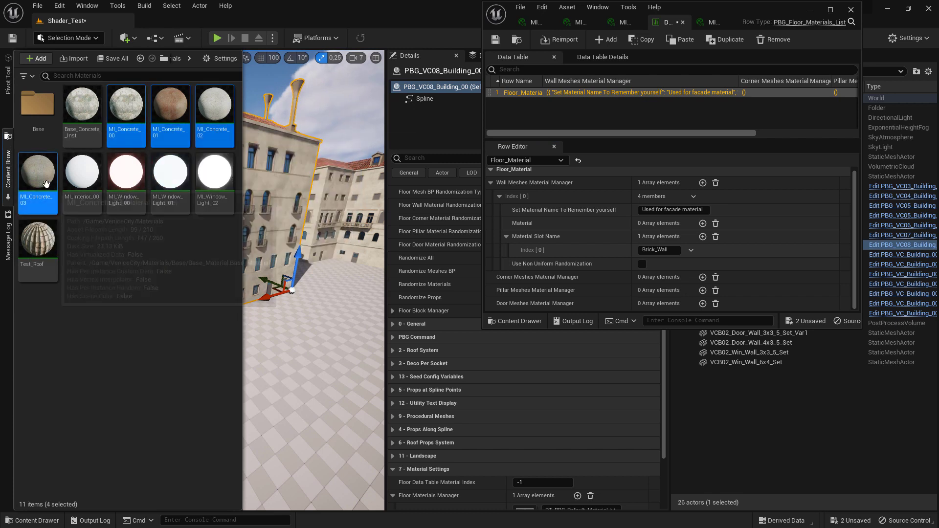
{"action": "left_click_drag", "start_coordinate": [25, 195], "coordinate": [645, 221]}
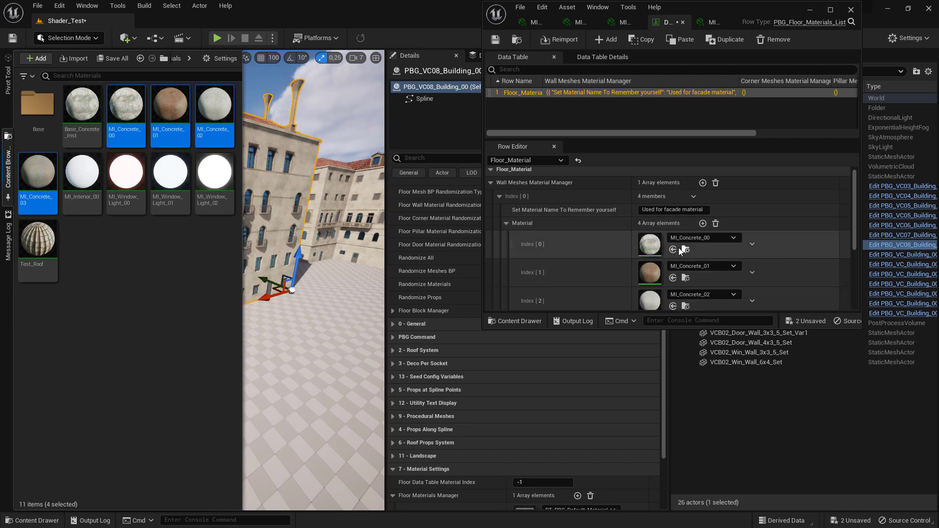
{"action": "scroll", "coordinate": [682, 253], "scroll_direction": "down", "scroll_amount": 3}
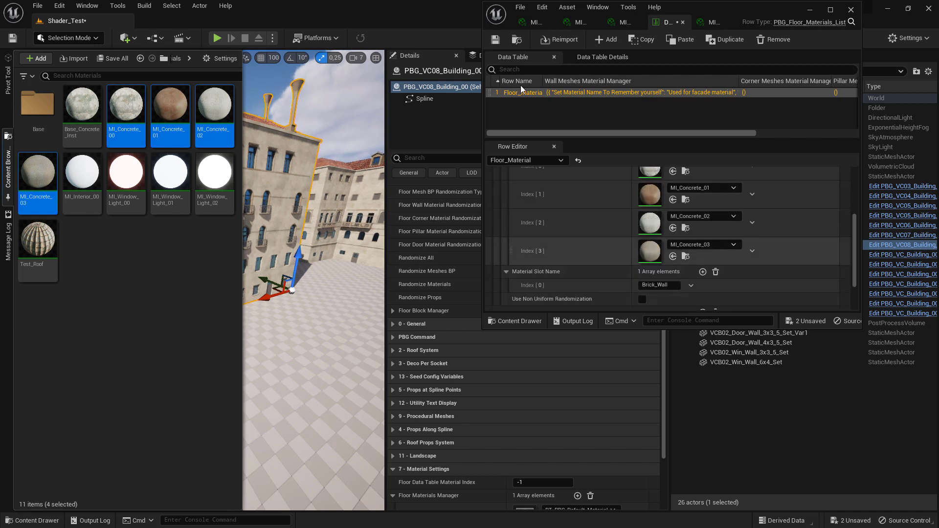
{"action": "left_click", "coordinate": [811, 12]}
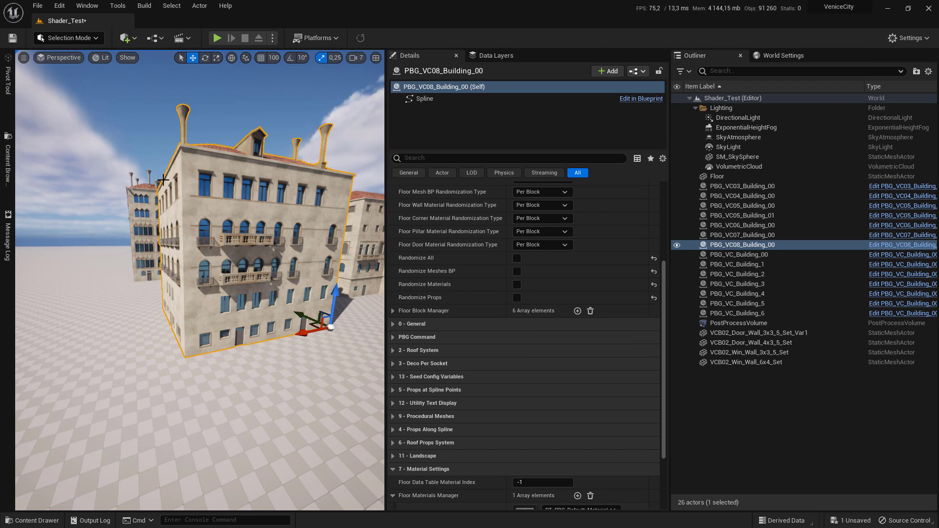
- Assign the Building_08 data table DT_PBG_VC08_Floor_MaterialList to index 0 of the building's Floor Materials Manager
{"action": "scroll", "coordinate": [594, 379], "scroll_direction": "down", "scroll_amount": 3}
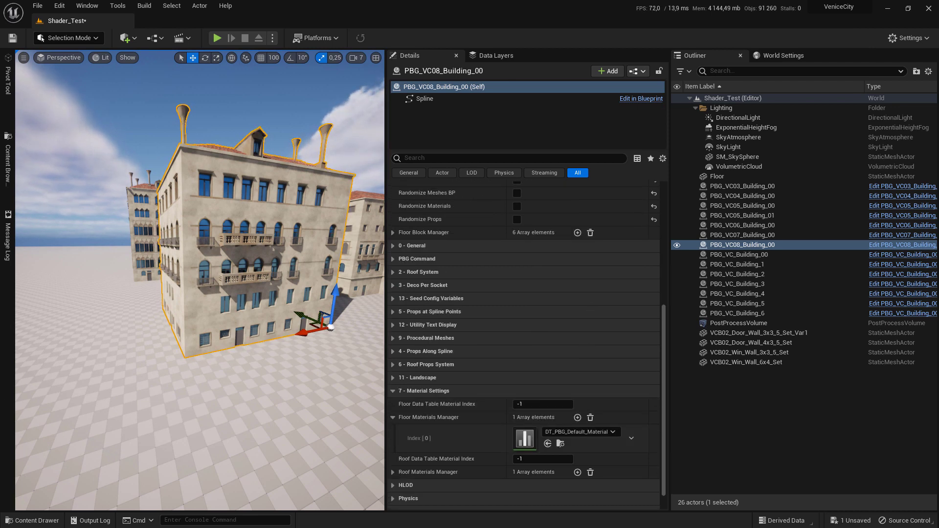
{"action": "left_click", "coordinate": [34, 516]}
{"action": "key", "text": "alt+Left"}
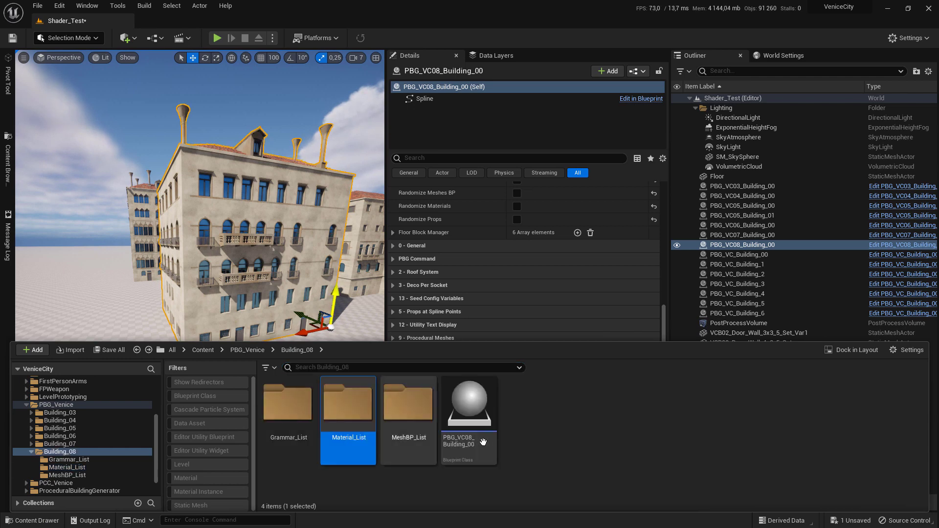
{"action": "double_click", "coordinate": [343, 403]}
{"action": "left_click_drag", "start_coordinate": [296, 413], "coordinate": [542, 445]}
{"action": "left_click", "coordinate": [547, 443]}
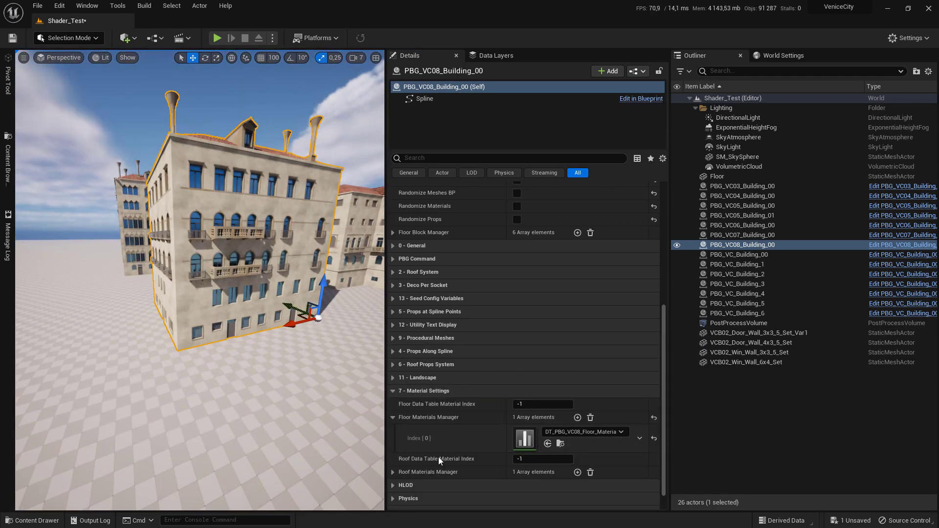
- Enable Globally Override Floor Wall Material on the building and randomize its materials
{"action": "scroll", "coordinate": [549, 328], "scroll_direction": "up", "scroll_amount": 5}
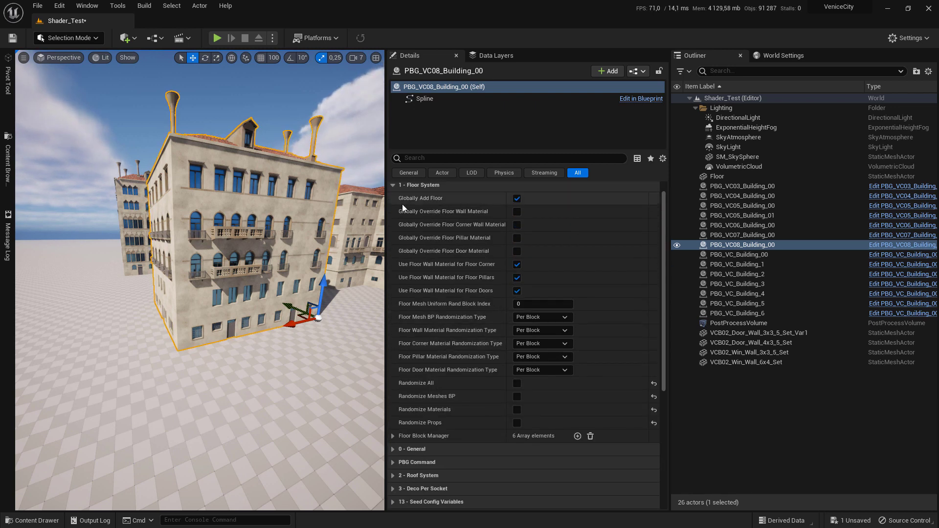
{"action": "left_click", "coordinate": [516, 212]}
{"action": "right_click_drag", "start_coordinate": [244, 226], "coordinate": [195, 215]}
{"action": "key", "text": "s"}
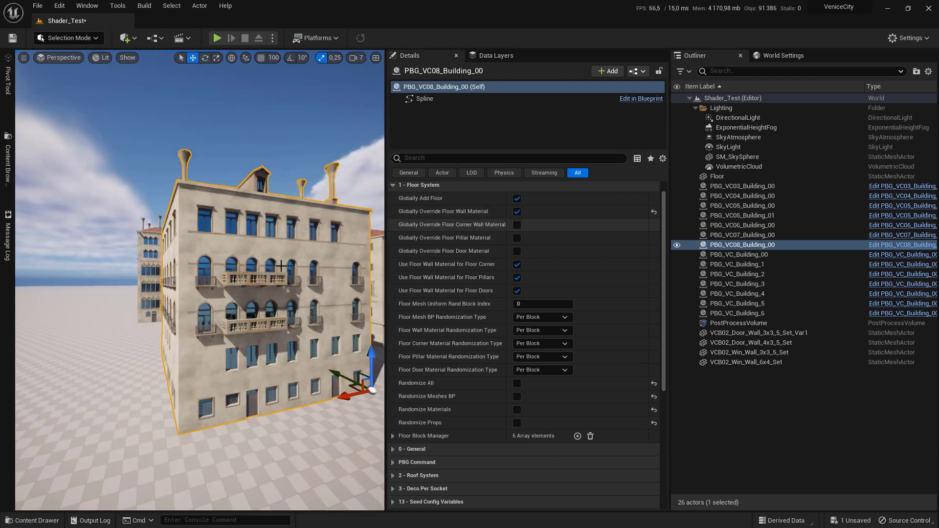
{"action": "left_click", "coordinate": [516, 410]}
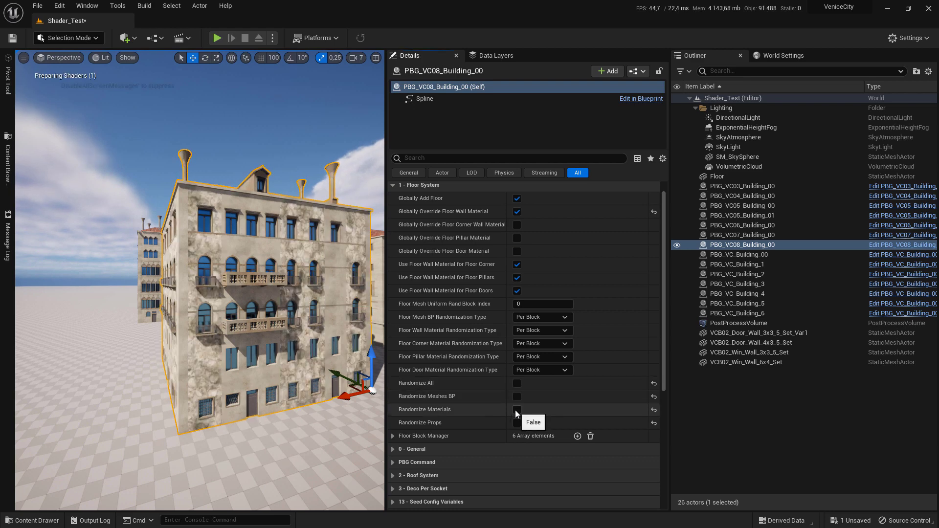
- Enable the global floor material overrides for doors, pillars and corner walls as well
{"action": "scroll", "coordinate": [173, 264], "scroll_direction": "up", "scroll_amount": 3}
{"action": "key", "text": "d"}
{"action": "right_click_drag", "start_coordinate": [237, 323], "coordinate": [269, 335]}
{"action": "right_click_drag", "start_coordinate": [150, 174], "coordinate": [128, 166]}
{"action": "right_click_drag", "start_coordinate": [237, 174], "coordinate": [237, 174]}
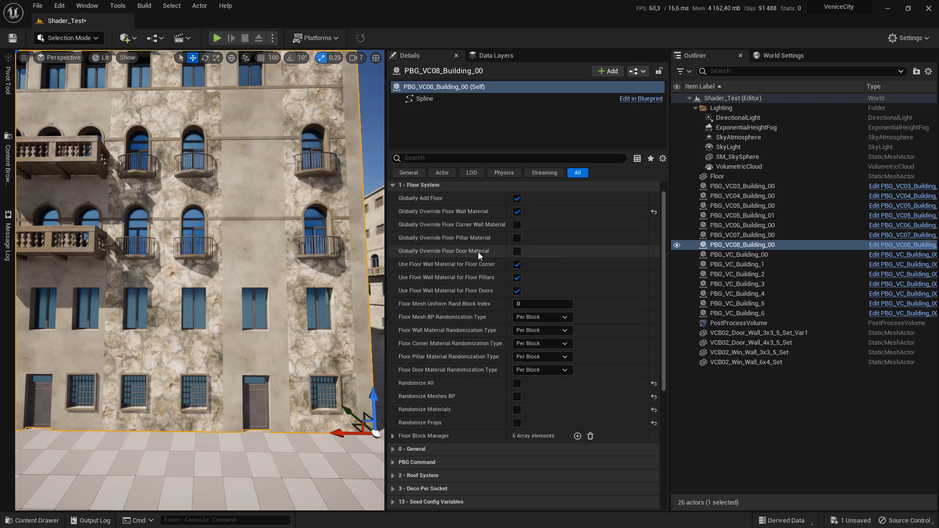
{"action": "left_click", "coordinate": [517, 251]}
{"action": "left_click", "coordinate": [516, 237]}
{"action": "left_click", "coordinate": [516, 224]}
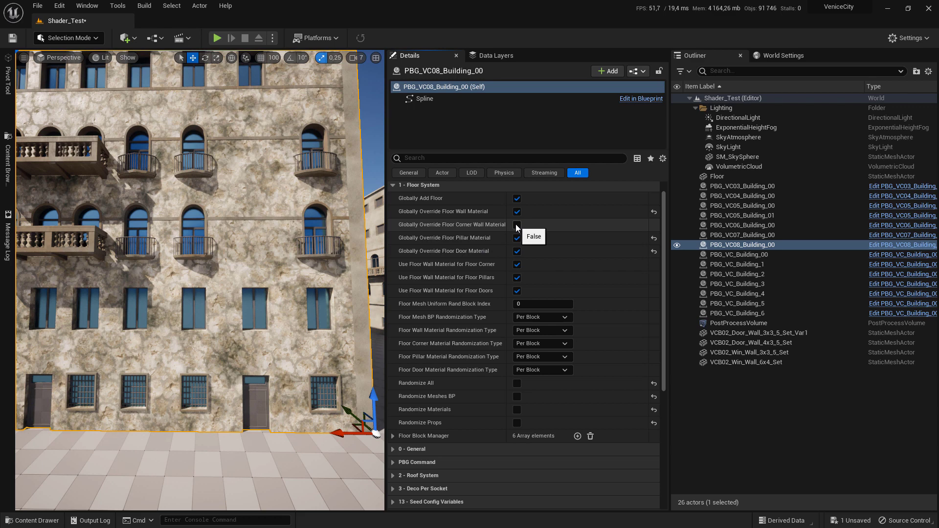
- Randomize the building's materials repeatedly to try different concrete combinations across the floor blocks
{"action": "key", "text": "s"}
{"action": "right_click_drag", "start_coordinate": [237, 240], "coordinate": [200, 230]}
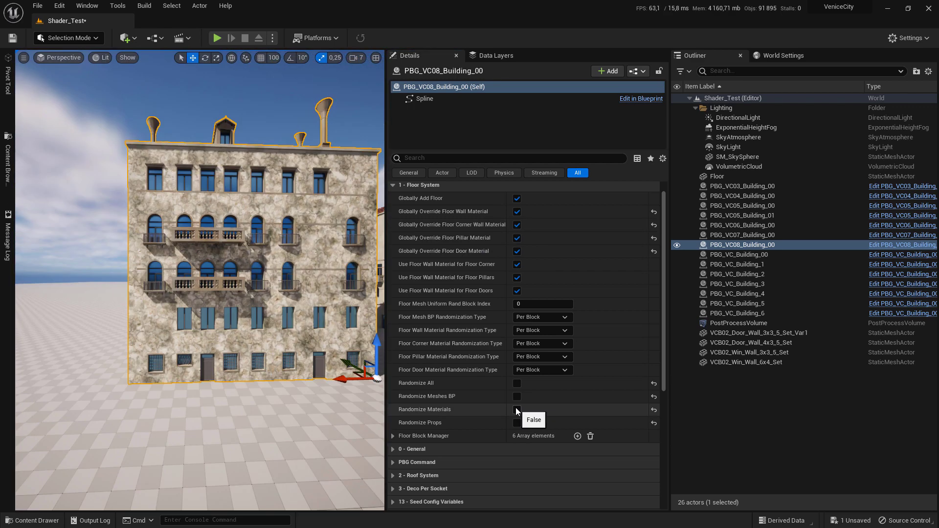
{"action": "left_click", "coordinate": [516, 409]}
{"action": "left_click", "coordinate": [517, 410]}
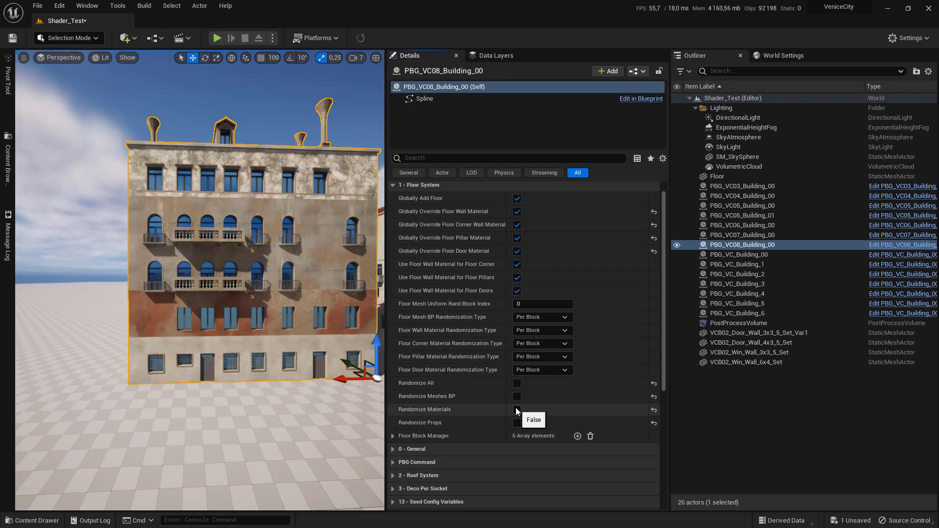
{"action": "left_click", "coordinate": [517, 410]}
{"action": "left_click", "coordinate": [516, 410]}
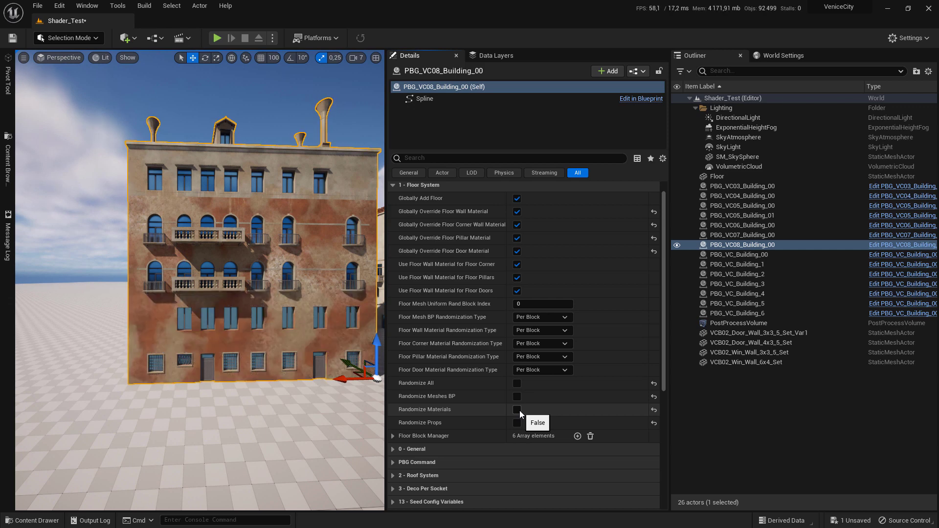
{"action": "left_click", "coordinate": [517, 409]}
{"action": "left_click", "coordinate": [516, 410]}
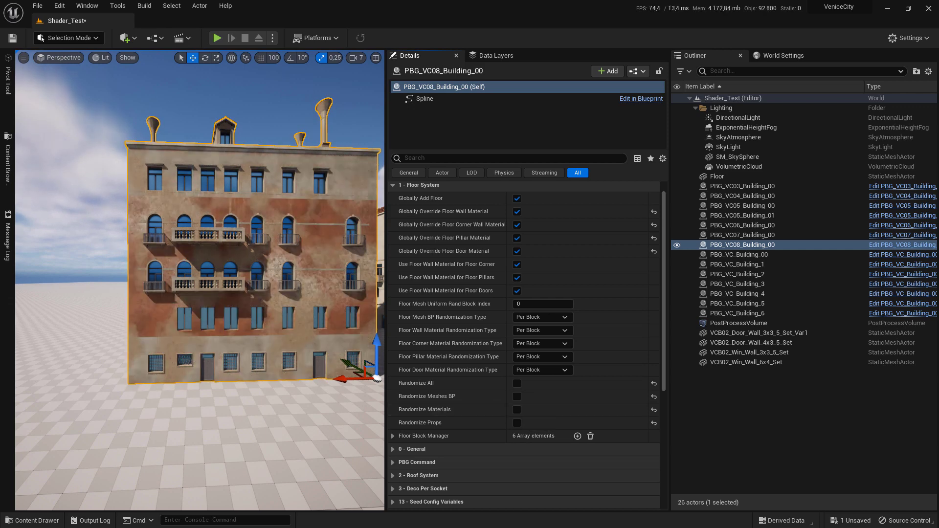
- Set the Floor Wall Material Randomization Type to Per Building Side and randomize the materials
{"action": "right_click_drag", "start_coordinate": [277, 255], "coordinate": [313, 256]}
{"action": "key", "text": "a"}
{"action": "right_click_drag", "start_coordinate": [264, 359], "coordinate": [302, 359]}
{"action": "key", "text": "w"}
{"action": "scroll", "coordinate": [195, 392], "scroll_direction": "up", "scroll_amount": 3}
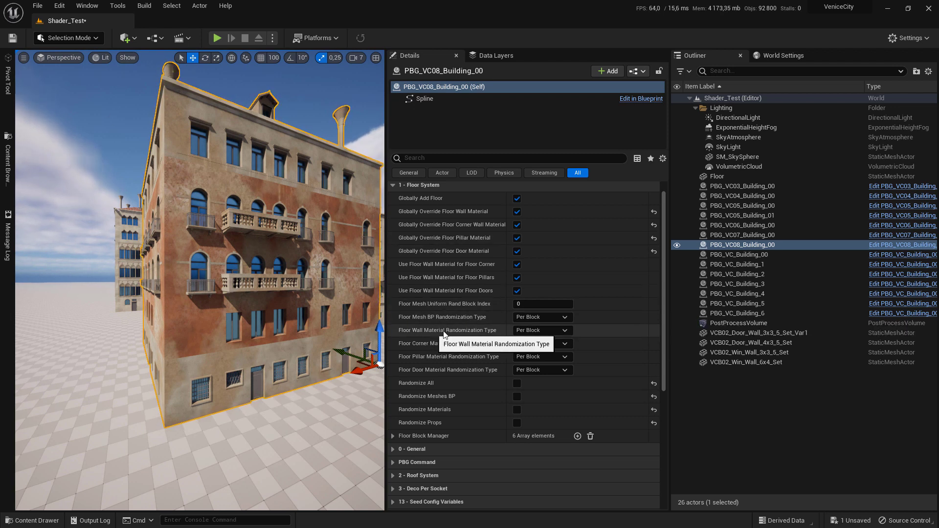
{"action": "left_click", "coordinate": [532, 332]}
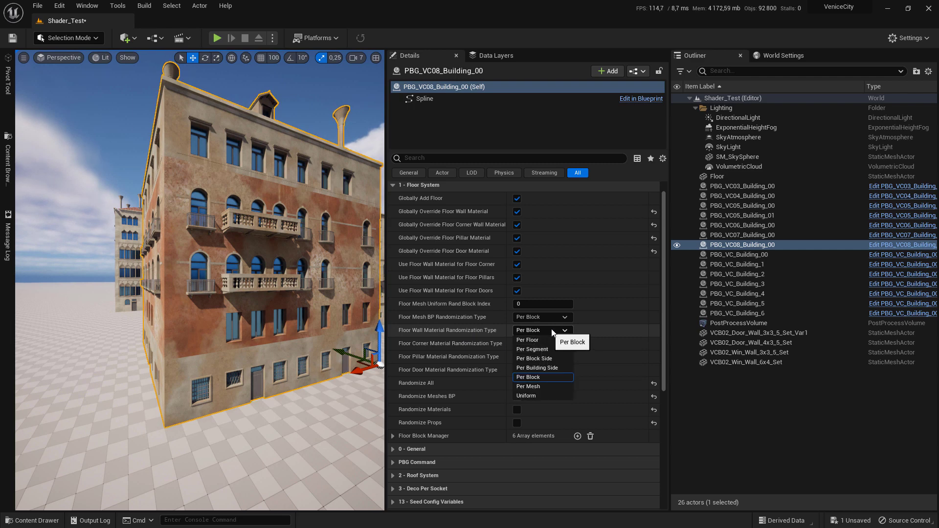
{"action": "left_click", "coordinate": [547, 368]}
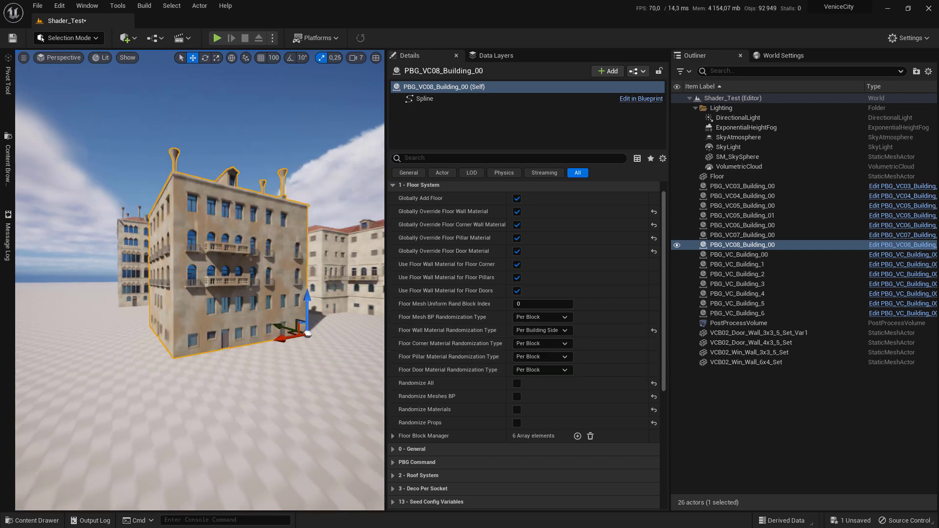
{"action": "scroll", "coordinate": [314, 279], "scroll_direction": "up", "scroll_amount": 3}
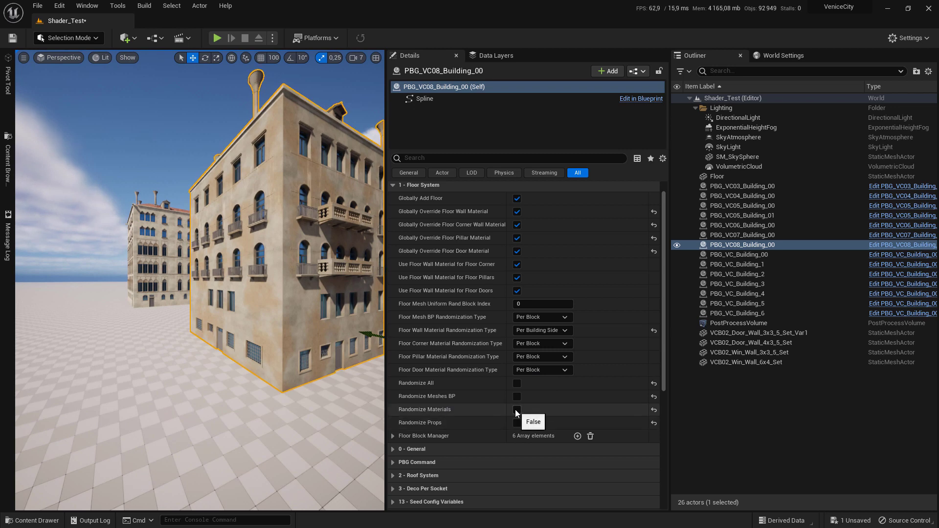
{"action": "left_click", "coordinate": [515, 410]}
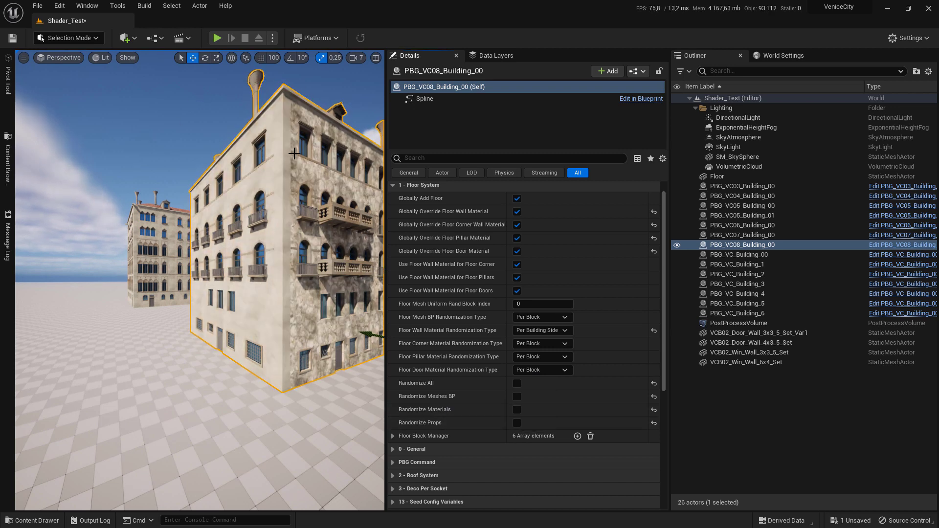
- Set the Floor Wall Material Randomization Type to Per Segment and inspect the building's corner up close
{"action": "left_click", "coordinate": [543, 331]}
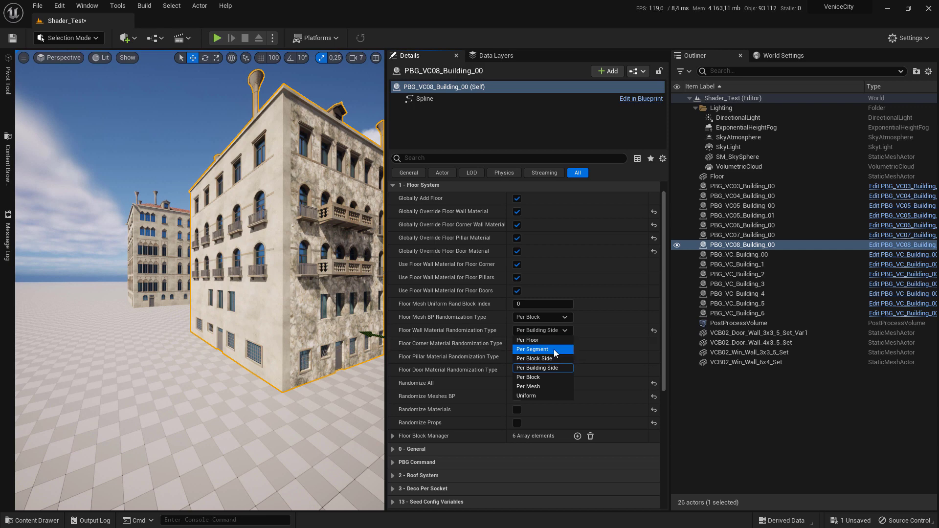
{"action": "left_click", "coordinate": [554, 349]}
{"action": "scroll", "coordinate": [270, 375], "scroll_direction": "up", "scroll_amount": 5}
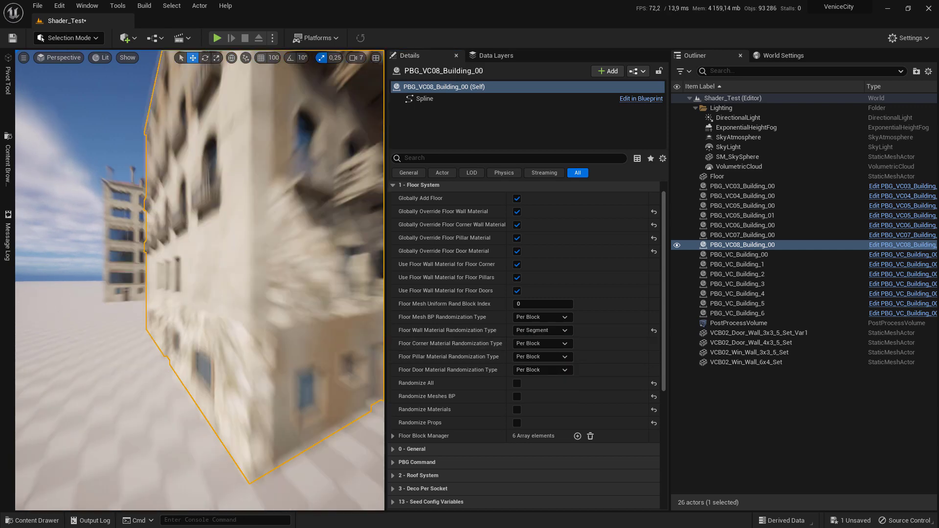
{"action": "middle_click_drag", "start_coordinate": [329, 402], "coordinate": [299, 365]}
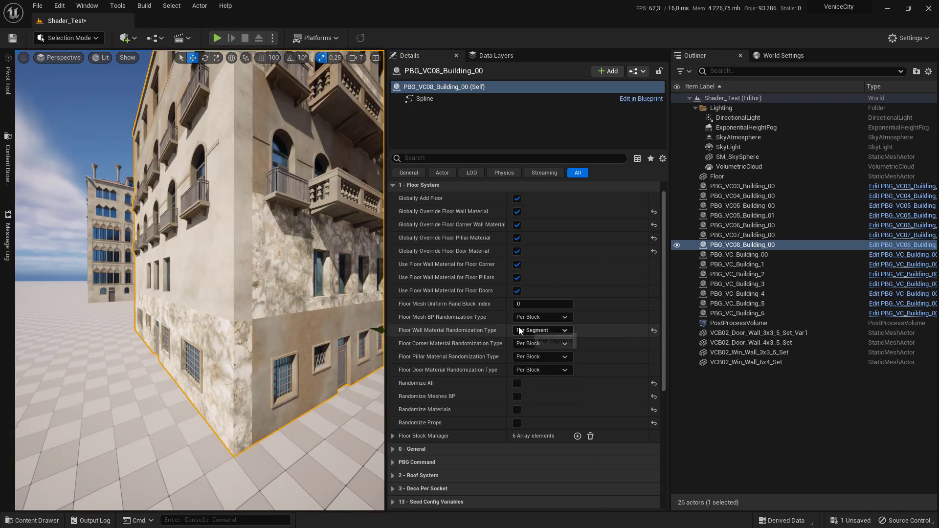
- Try the Per Mesh and Per Floor options for the Floor Wall Material Randomization Type and view the facade
{"action": "left_click", "coordinate": [542, 331]}
{"action": "right_click_drag", "start_coordinate": [266, 329], "coordinate": [228, 191]}
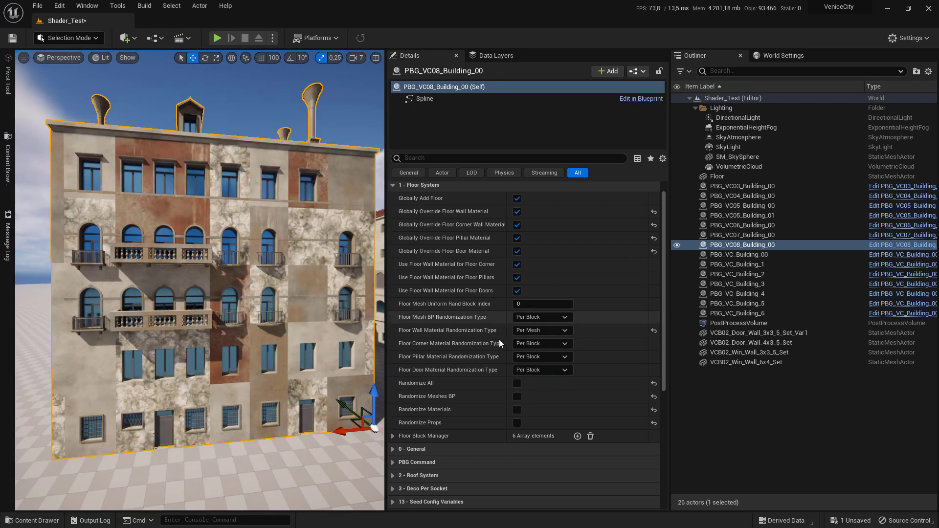
{"action": "left_click", "coordinate": [539, 330]}
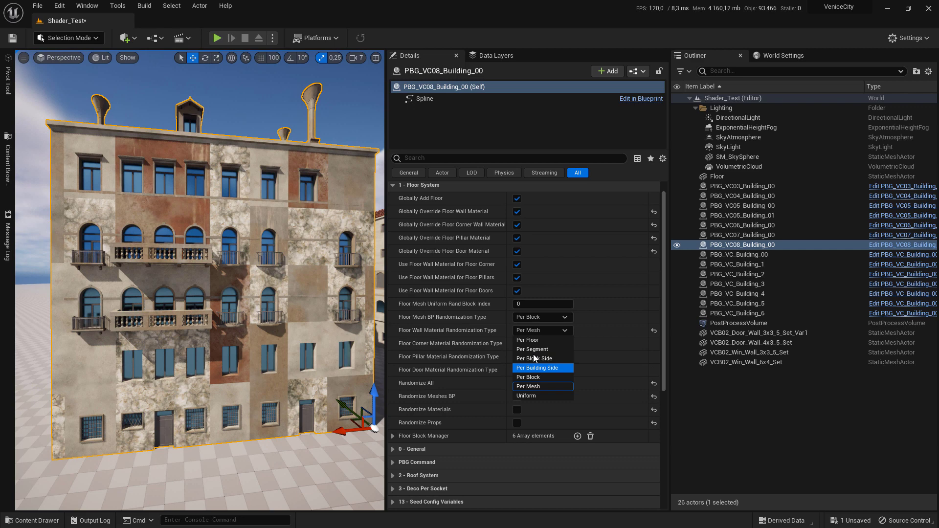
{"action": "left_click", "coordinate": [529, 340]}
{"action": "key", "text": "a"}
{"action": "right_click_drag", "start_coordinate": [269, 237], "coordinate": [303, 247]}
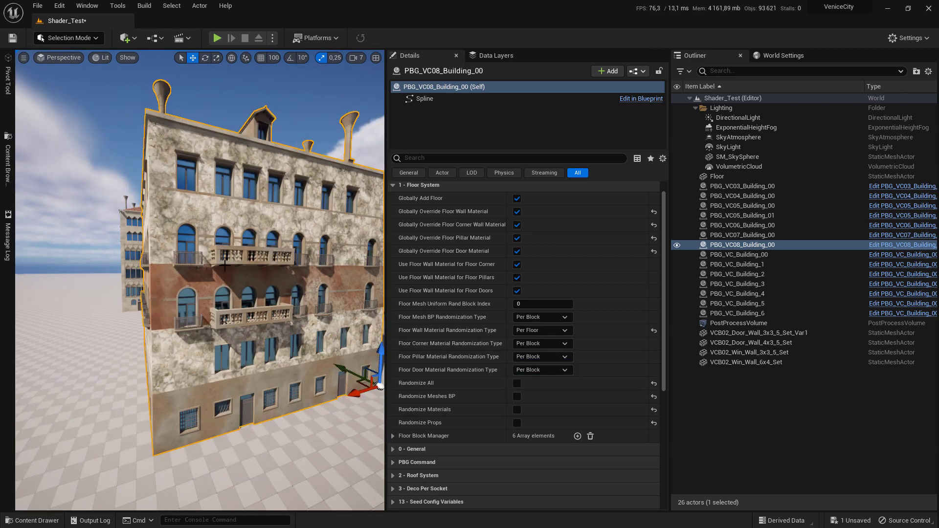
- Reset the Floor Wall Material Randomization Type to Per Block and bring the floor material data table beside the building with its wall entry collapsed
{"action": "left_click", "coordinate": [647, 330]}
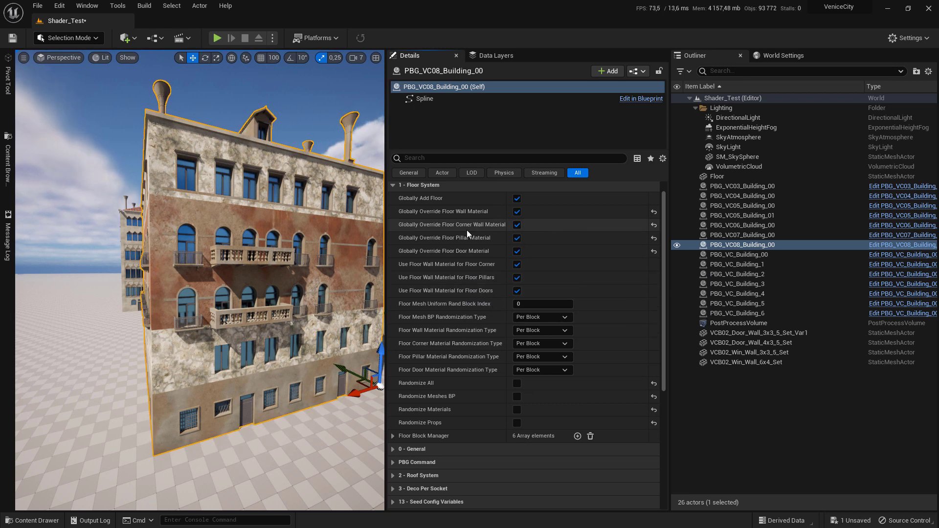
{"action": "key", "text": "alt+Tab"}
{"action": "scroll", "coordinate": [551, 236], "scroll_direction": "up", "scroll_amount": 4}
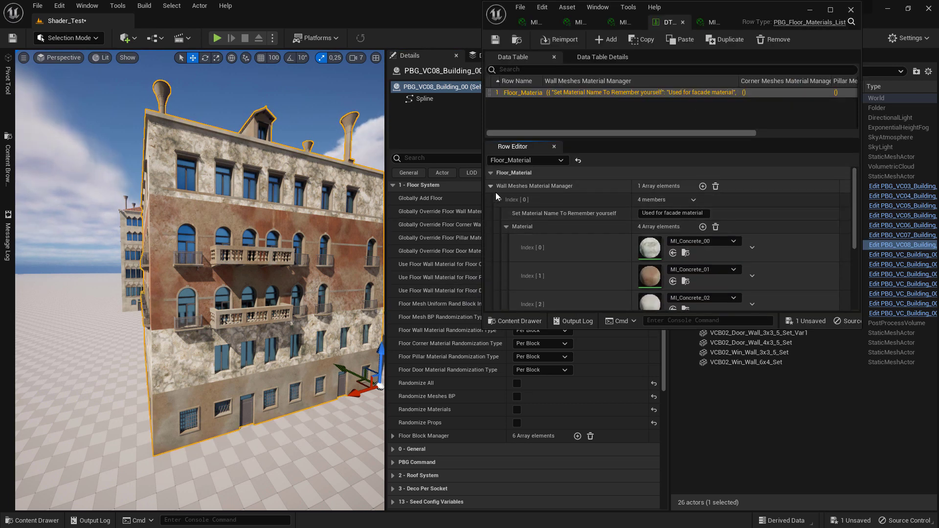
{"action": "left_click", "coordinate": [498, 198]}
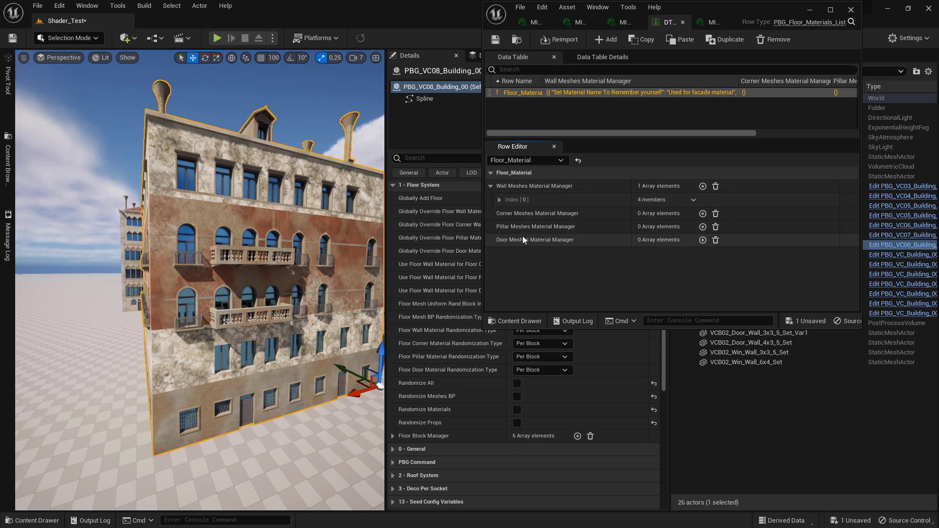
{"action": "left_click_drag", "start_coordinate": [758, 14], "coordinate": [866, 146]}
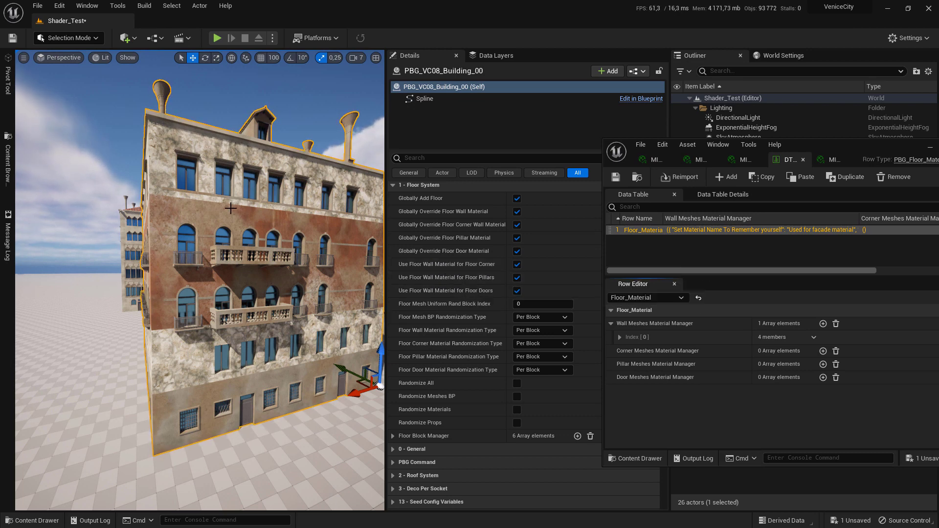
- Examine the window glass on the building's upper floors up close
{"action": "right_click_drag", "start_coordinate": [313, 288], "coordinate": [357, 293]}
{"action": "right_click_drag", "start_coordinate": [210, 229], "coordinate": [230, 215]}
{"action": "key", "text": "w"}
{"action": "right_click_drag", "start_coordinate": [191, 259], "coordinate": [142, 259]}
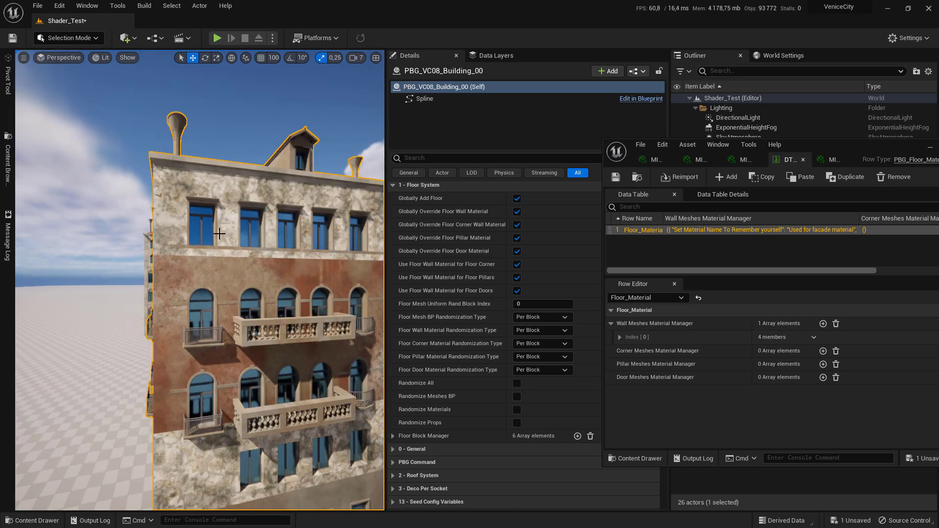
{"action": "right_click_drag", "start_coordinate": [254, 256], "coordinate": [255, 256]}
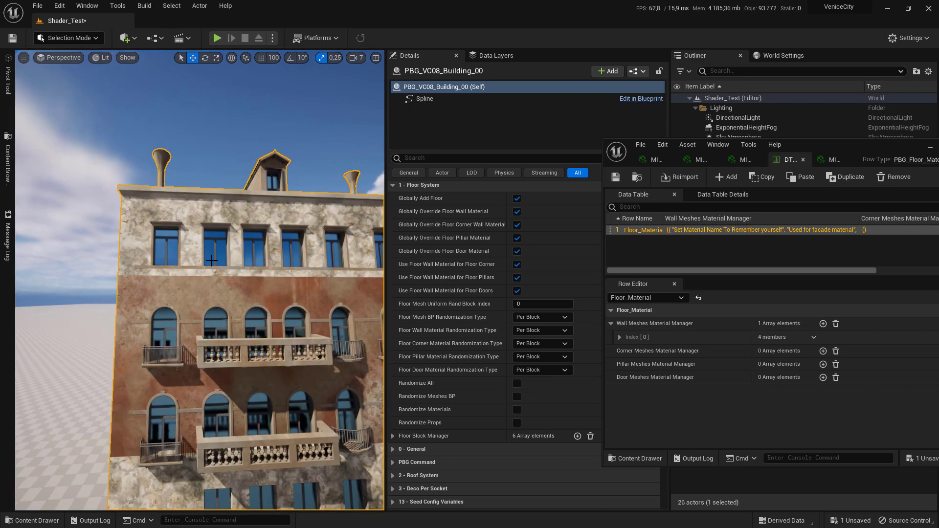
{"action": "right_click_drag", "start_coordinate": [250, 248], "coordinate": [223, 240]}
{"action": "key", "text": "w"}
{"action": "key", "text": "s"}
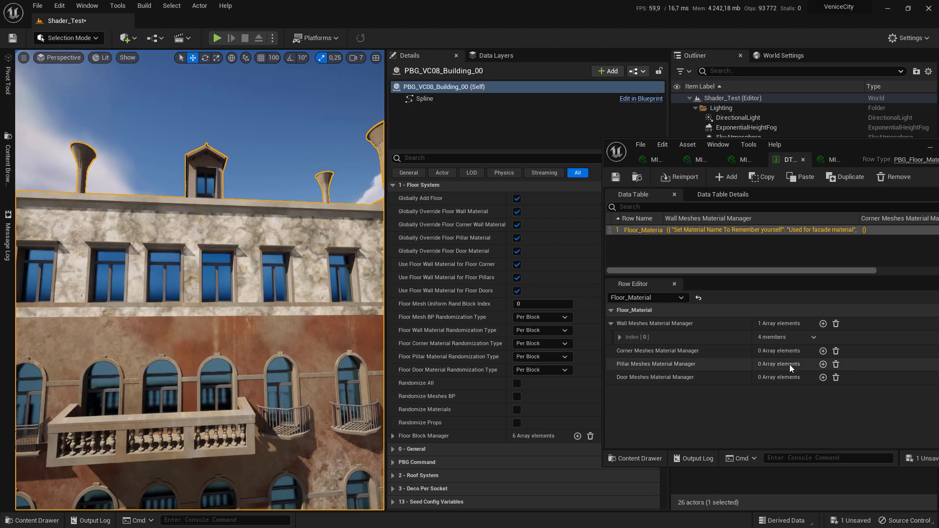
- Add a second Wall Meshes Material Manager element to the data table and name it "For window light"
{"action": "left_click", "coordinate": [822, 323]}
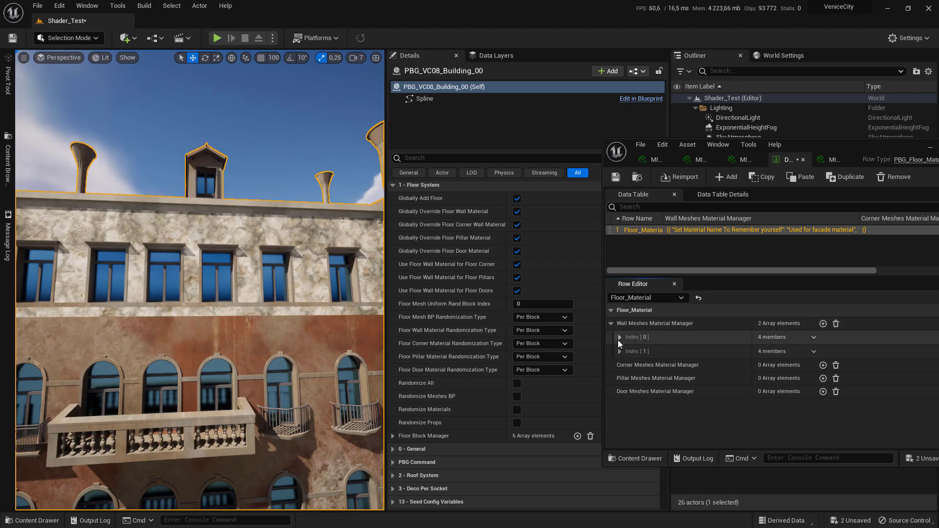
{"action": "left_click", "coordinate": [619, 351]}
{"action": "left_click", "coordinate": [780, 366]}
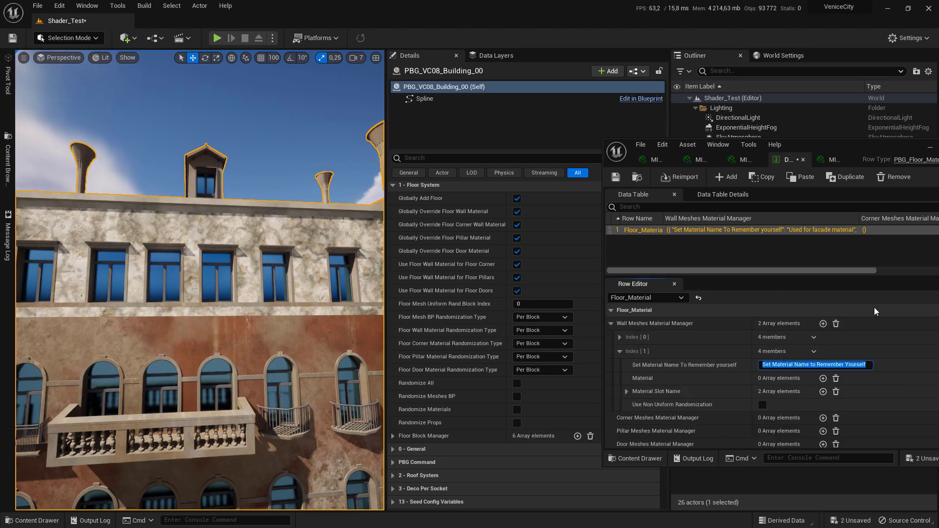
{"action": "type", "text": "For wind"}
{"action": "type", "text": "iow light"}
{"action": "key", "text": "Return"}
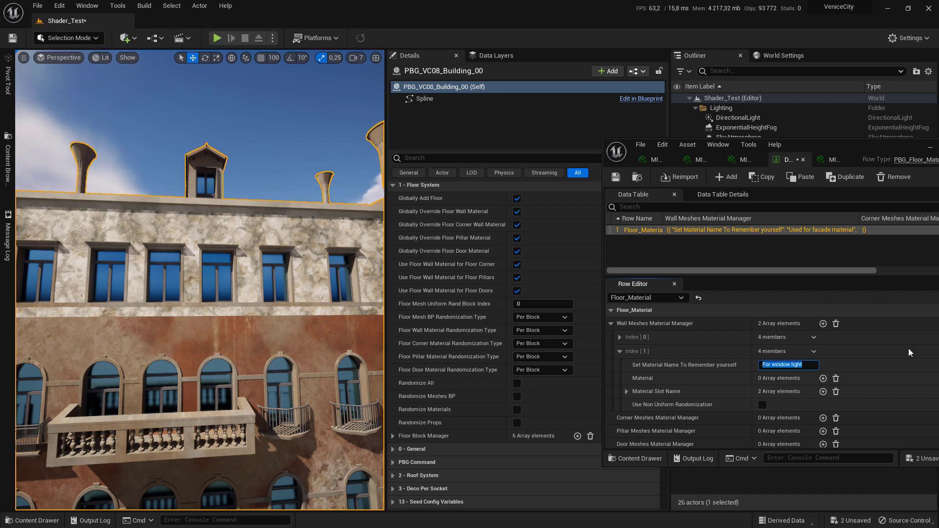
- Set the window light entry's first Material Slot Name to Glass and delete the Main_Wall slot
{"action": "left_click", "coordinate": [627, 391]}
{"action": "scroll", "coordinate": [682, 374], "scroll_direction": "down", "scroll_amount": 1}
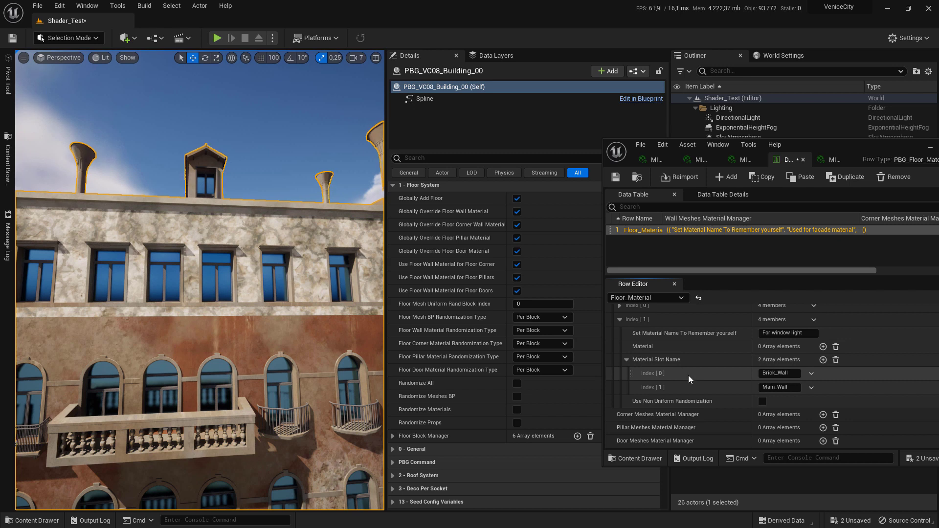
{"action": "left_click", "coordinate": [797, 373]}
{"action": "type", "text": "glass"}
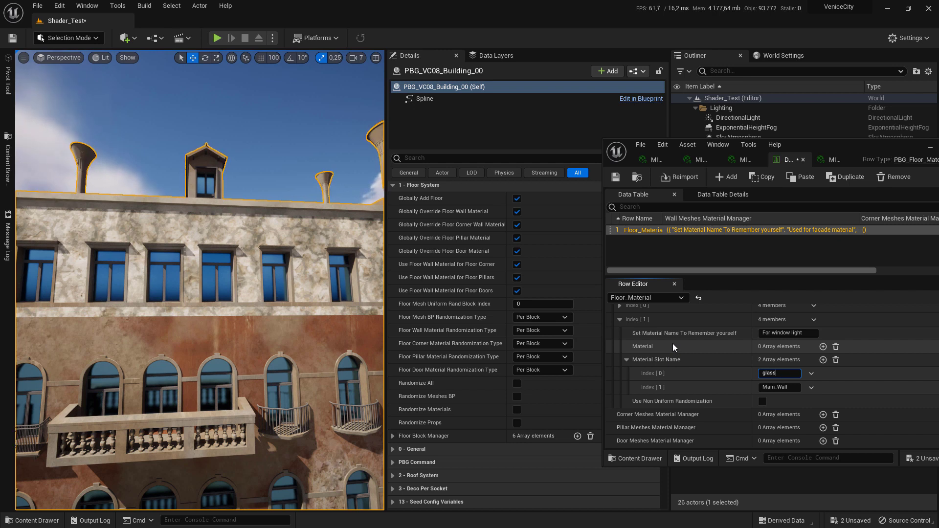
{"action": "left_click", "coordinate": [811, 386]}
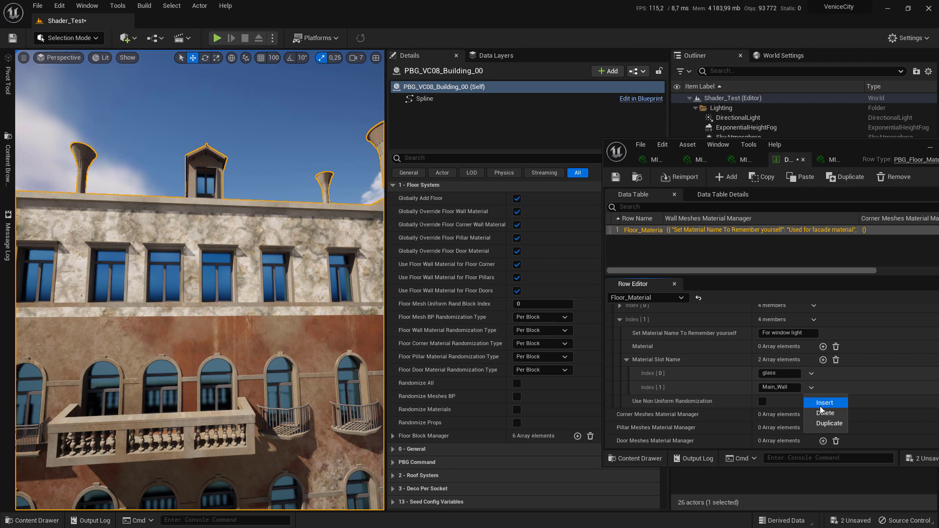
{"action": "left_click", "coordinate": [825, 413]}
{"action": "left_click", "coordinate": [764, 387]}
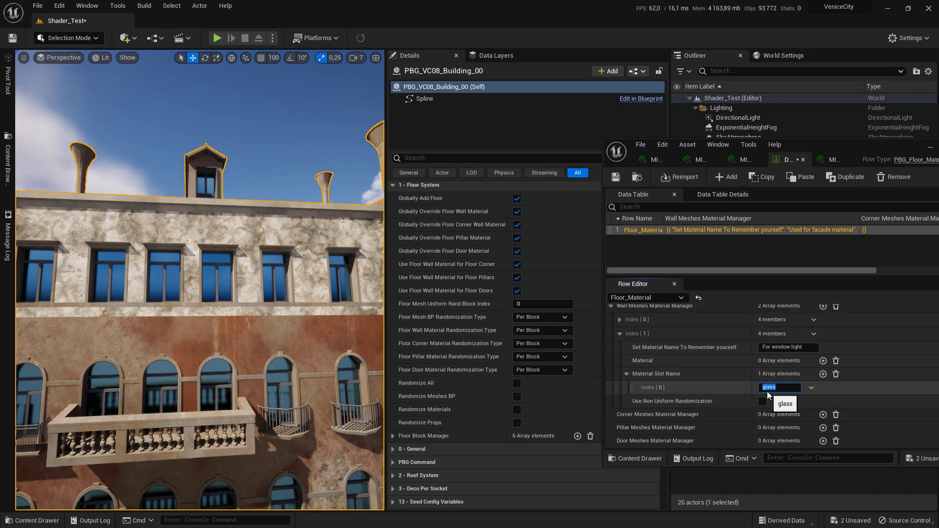
{"action": "left_click_drag", "start_coordinate": [765, 387], "coordinate": [661, 366]}
{"action": "type", "text": "G"}
{"action": "key", "text": "Return"}
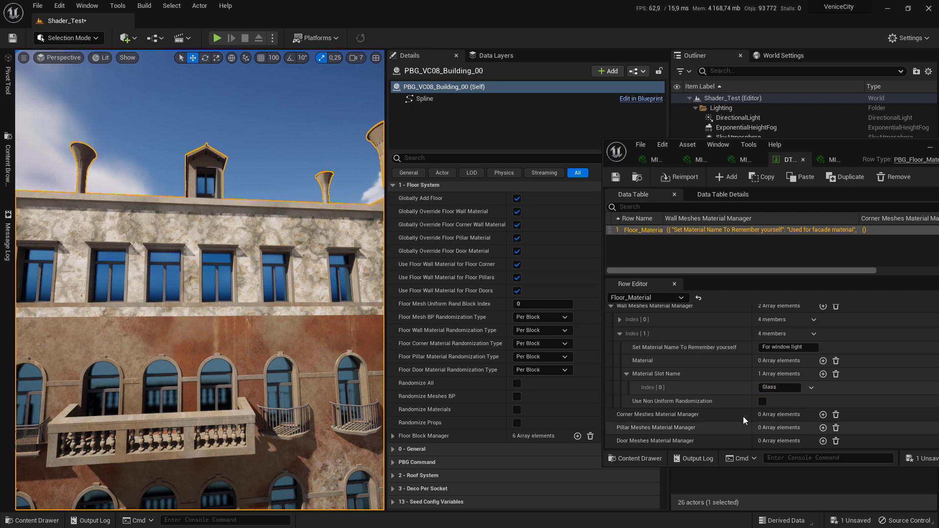
- Add two empty material elements to the window light entry, followed by MI_Window_Light_00, MI_Window_Light_01 and MI_Window_Light_02
{"action": "left_click", "coordinate": [823, 361]}
{"action": "left_click", "coordinate": [823, 361]}
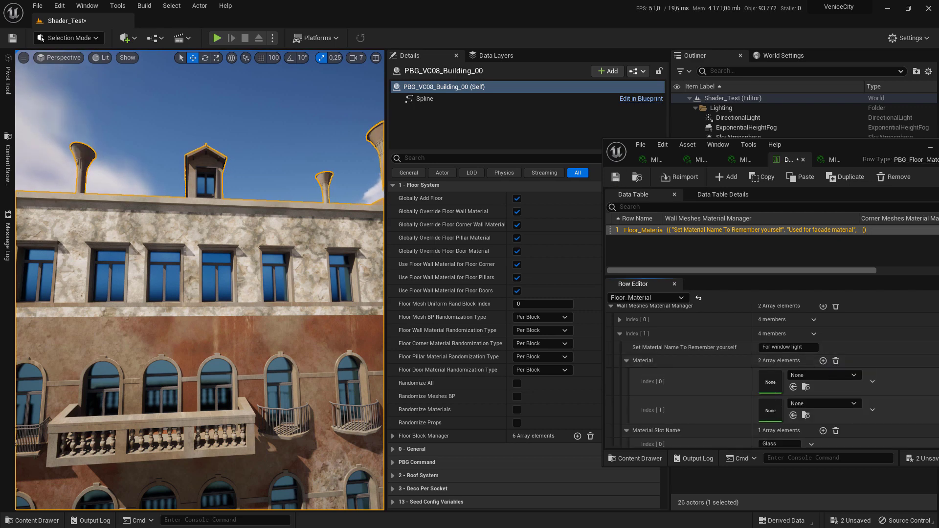
{"action": "left_click", "coordinate": [8, 162]}
{"action": "left_click", "coordinate": [170, 171], "text": "ctrl"}
{"action": "left_click", "coordinate": [214, 171], "text": "ctrl"}
{"action": "left_click_drag", "start_coordinate": [214, 171], "coordinate": [812, 420]}
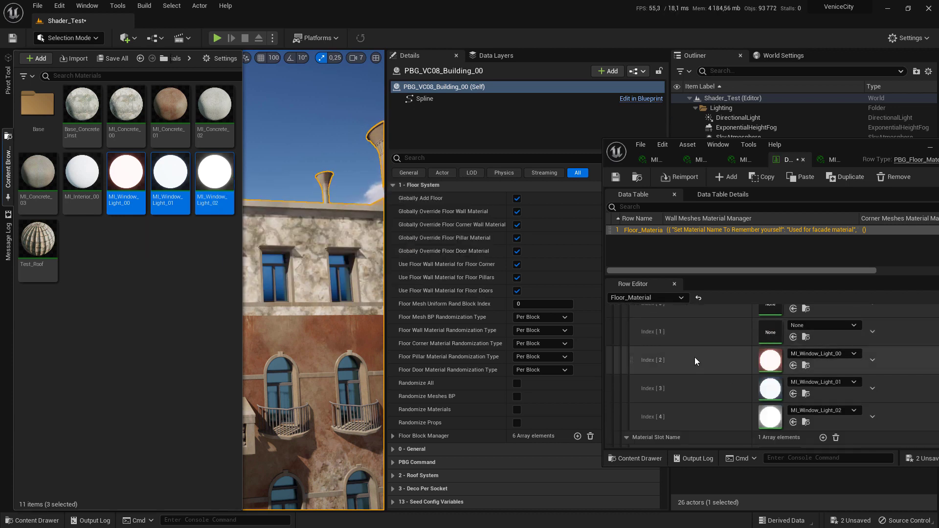
{"action": "scroll", "coordinate": [699, 367], "scroll_direction": "down", "scroll_amount": 3}
- Inspect how the window light materials are distributed over the facade and review the entry's material list
{"action": "left_click_drag", "start_coordinate": [200, 293], "coordinate": [202, 372]}
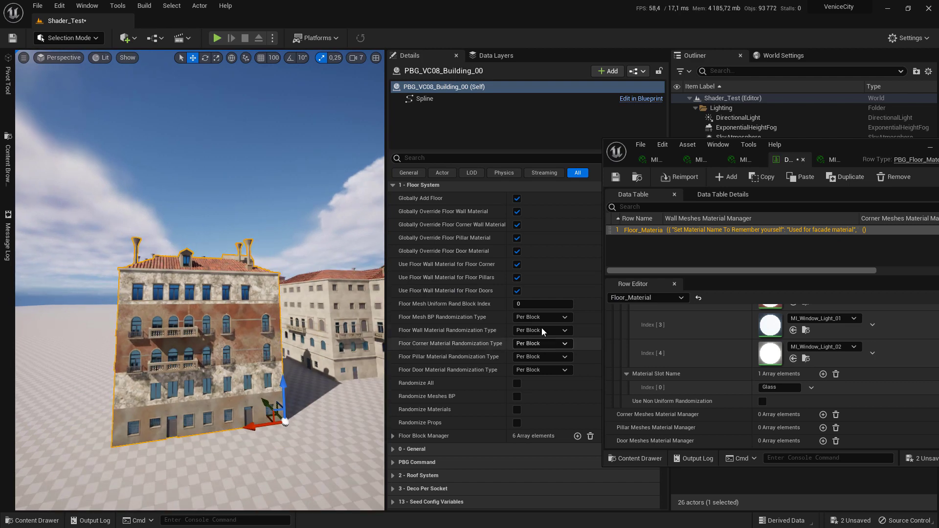
{"action": "left_click_drag", "start_coordinate": [254, 429], "coordinate": [245, 431]}
{"action": "mouse_move", "coordinate": [245, 430]}
{"action": "right_mouse_down"}
{"action": "mouse_move", "coordinate": [235, 411]}
{"action": "mouse_move", "coordinate": [230, 426]}
{"action": "right_mouse_up"}
{"action": "right_click_drag", "start_coordinate": [194, 362], "coordinate": [194, 362]}
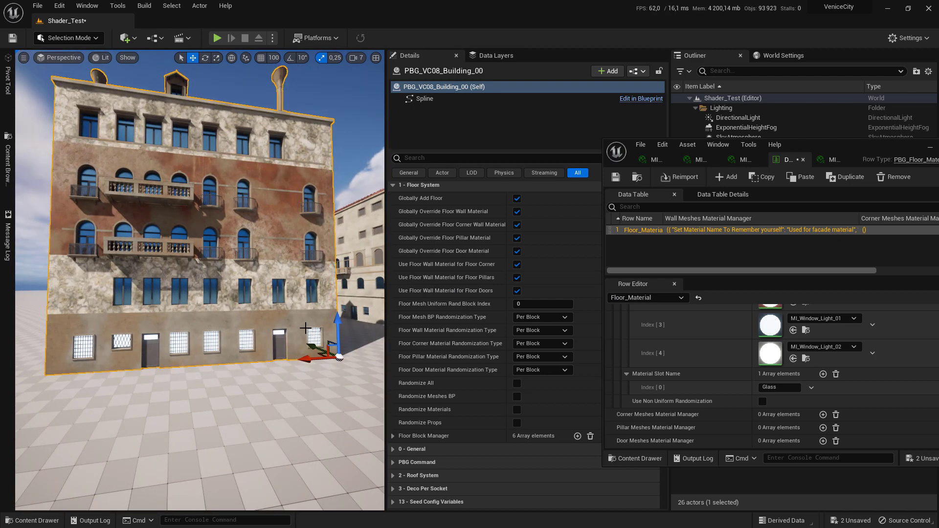
{"action": "right_click_drag", "start_coordinate": [75, 299], "coordinate": [68, 304]}
{"action": "mouse_move", "coordinate": [654, 401]}
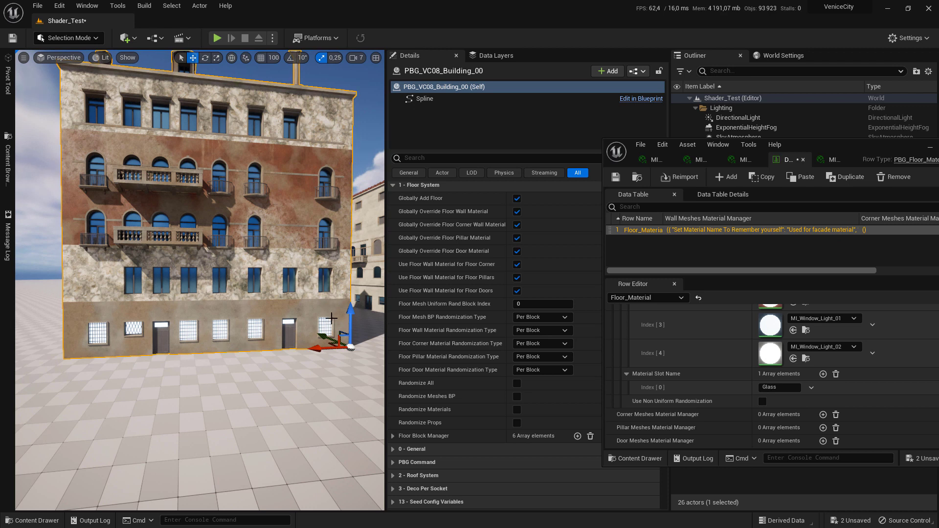
{"action": "scroll", "coordinate": [728, 402], "scroll_direction": "up", "scroll_amount": 2}
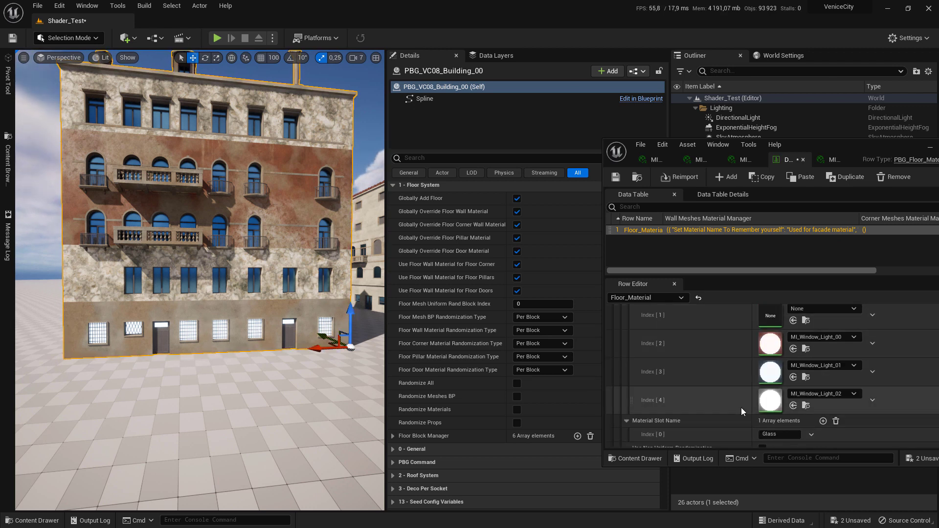
{"action": "scroll", "coordinate": [785, 416], "scroll_direction": "down", "scroll_amount": 2}
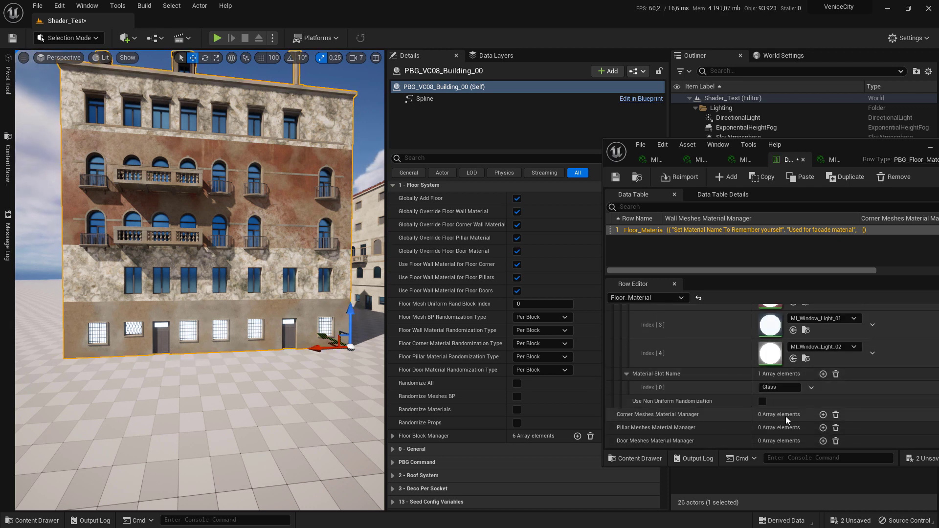
- Enable Use Non Uniform Randomization for the window light entry and inspect the building's windows from the front and corner
{"action": "left_click", "coordinate": [762, 402]}
{"action": "scroll", "coordinate": [193, 315], "scroll_direction": "down", "scroll_amount": 5}
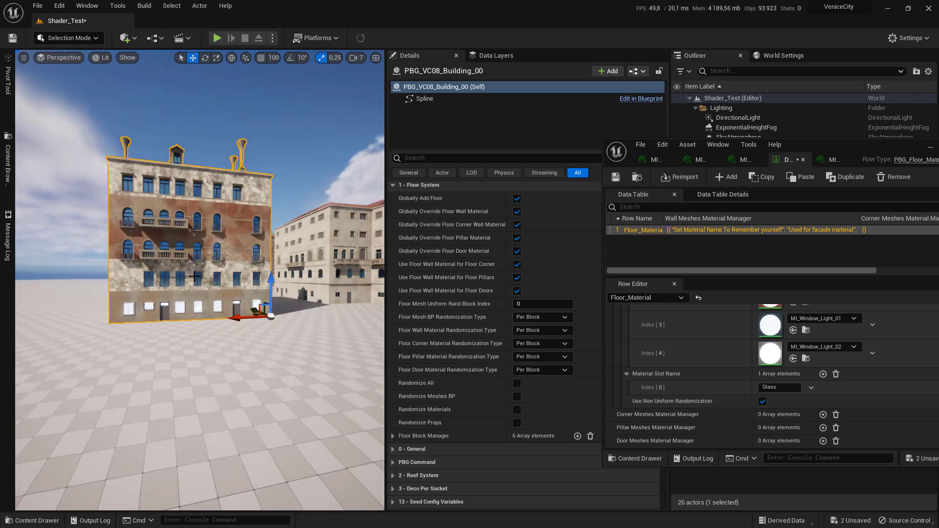
{"action": "scroll", "coordinate": [182, 262], "scroll_direction": "up", "scroll_amount": 3}
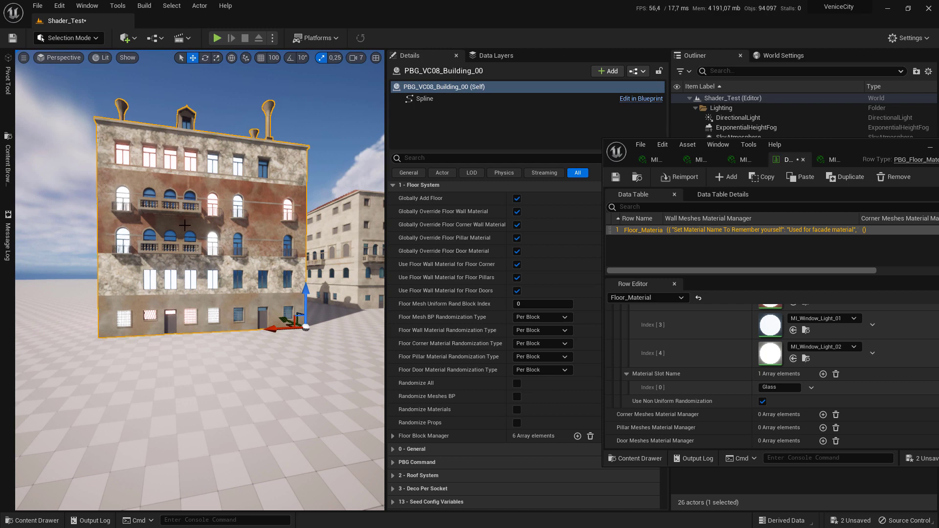
{"action": "left_click_drag", "start_coordinate": [182, 263], "coordinate": [254, 276], "text": "alt"}
{"action": "right_click_drag", "start_coordinate": [338, 225], "coordinate": [317, 187]}
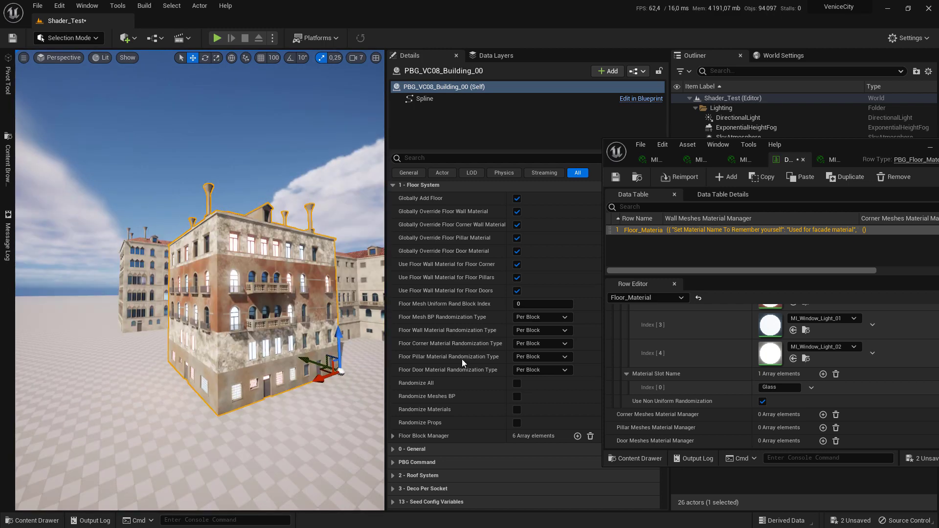
- Randomize the building's materials several times and check the window lights on the front facade
{"action": "left_click", "coordinate": [517, 410]}
{"action": "left_click", "coordinate": [518, 410]}
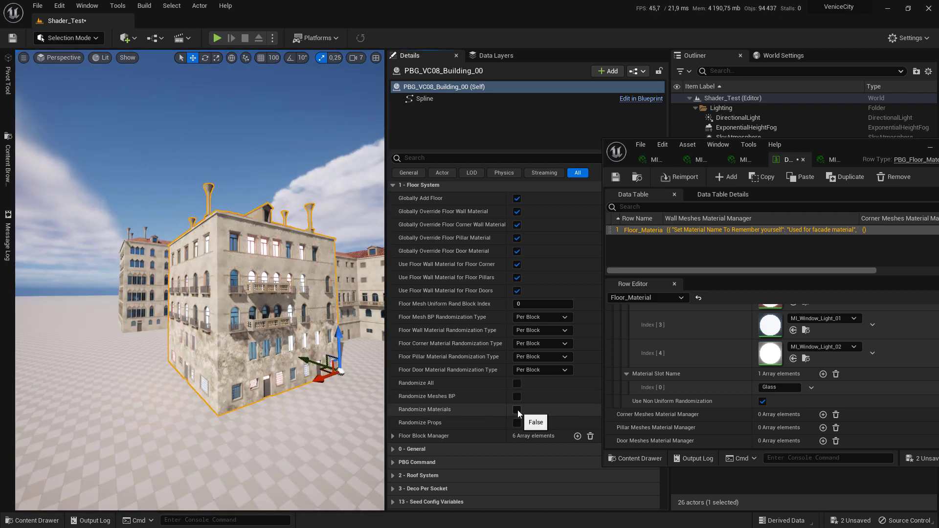
{"action": "left_click", "coordinate": [517, 410]}
{"action": "left_click", "coordinate": [518, 410]}
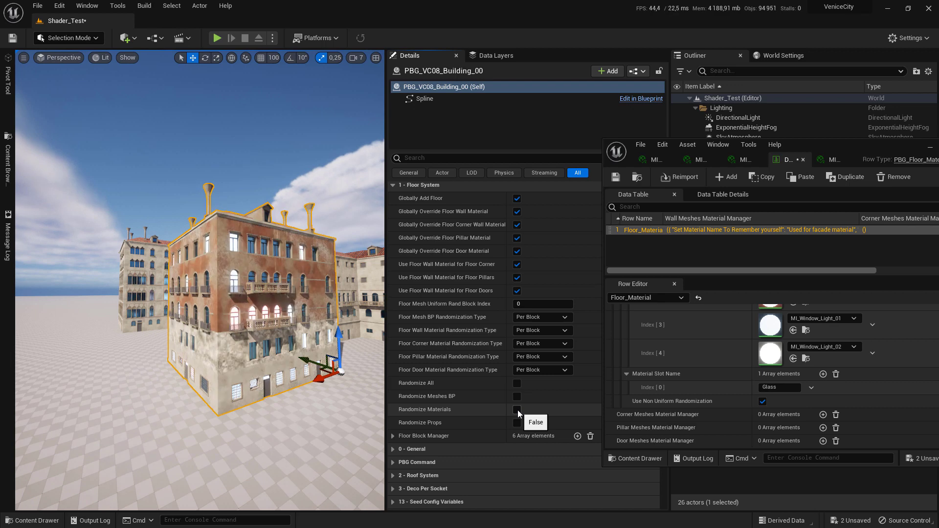
{"action": "left_click", "coordinate": [518, 410]}
{"action": "left_click", "coordinate": [517, 410]}
{"action": "right_click_drag", "start_coordinate": [337, 274], "coordinate": [220, 238]}
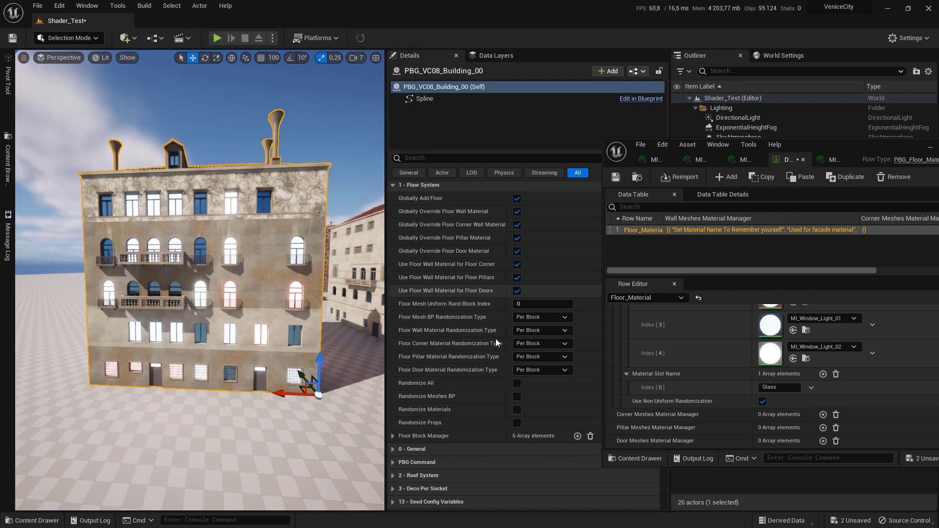
- Maximize the data table editor, save all changes including the Shader_Test map, and collapse the window light entry
{"action": "scroll", "coordinate": [802, 362], "scroll_direction": "up", "scroll_amount": 4}
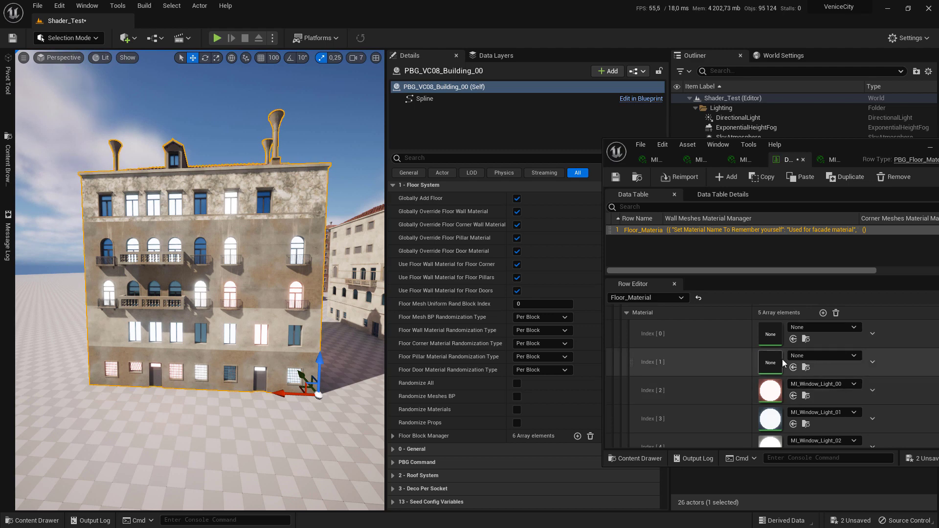
{"action": "left_click_drag", "start_coordinate": [849, 144], "coordinate": [716, 124]}
{"action": "double_click", "coordinate": [717, 125]}
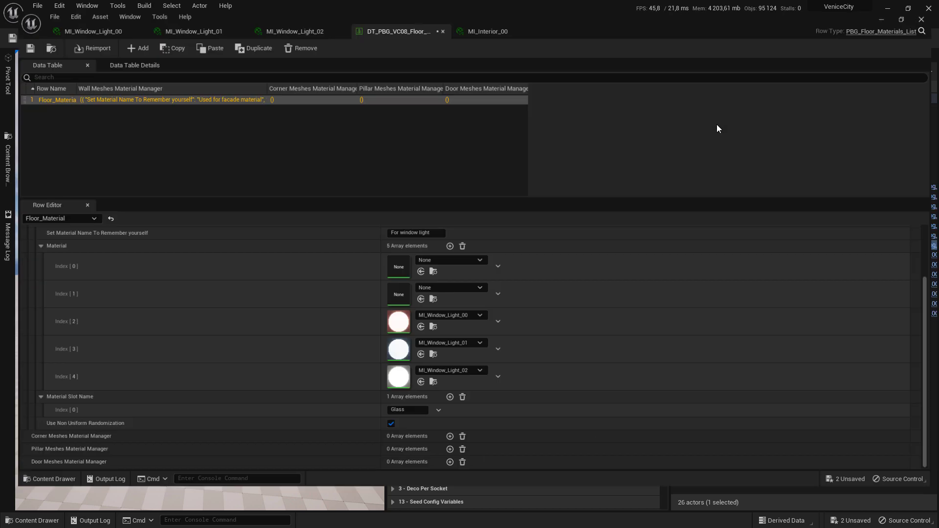
{"action": "key", "text": "ctrl+s"}
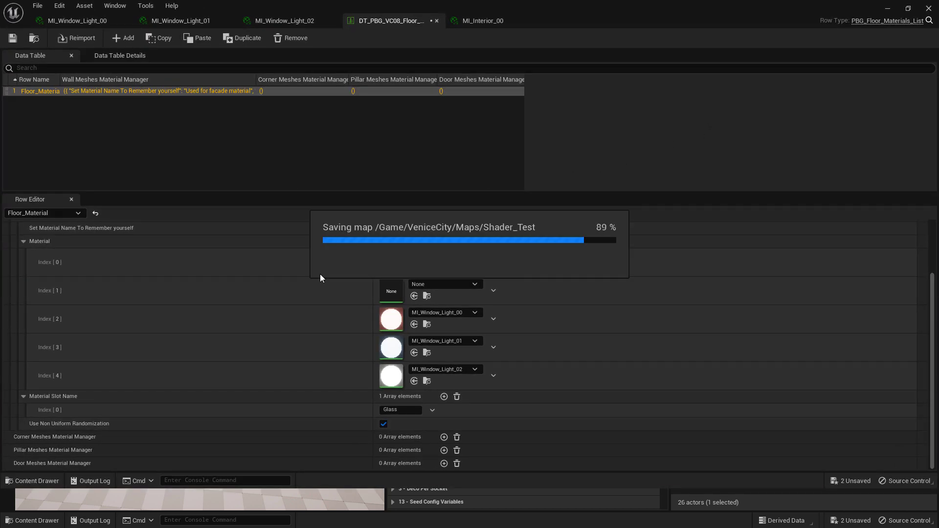
{"action": "scroll", "coordinate": [295, 305], "scroll_direction": "up", "scroll_amount": 3}
{"action": "left_click", "coordinate": [11, 40]}
{"action": "left_click", "coordinate": [17, 266]}
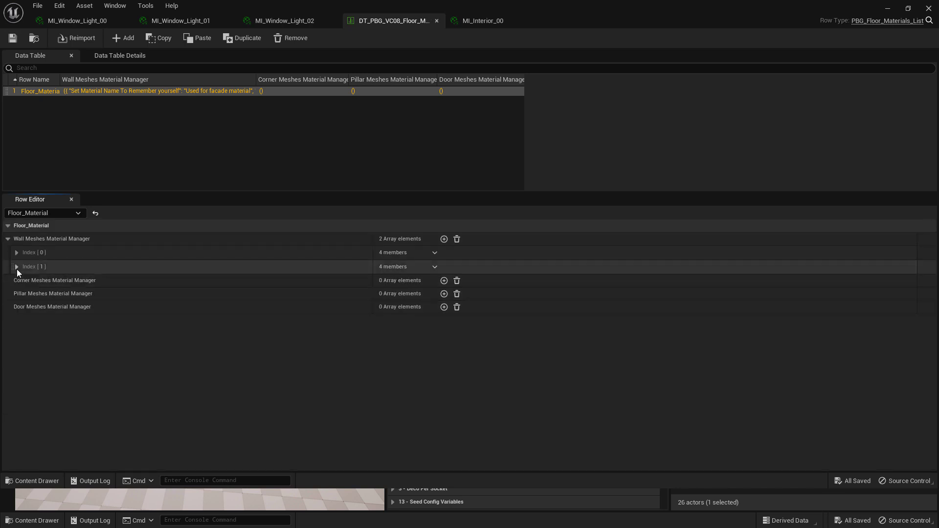
{"action": "left_click", "coordinate": [444, 239]}
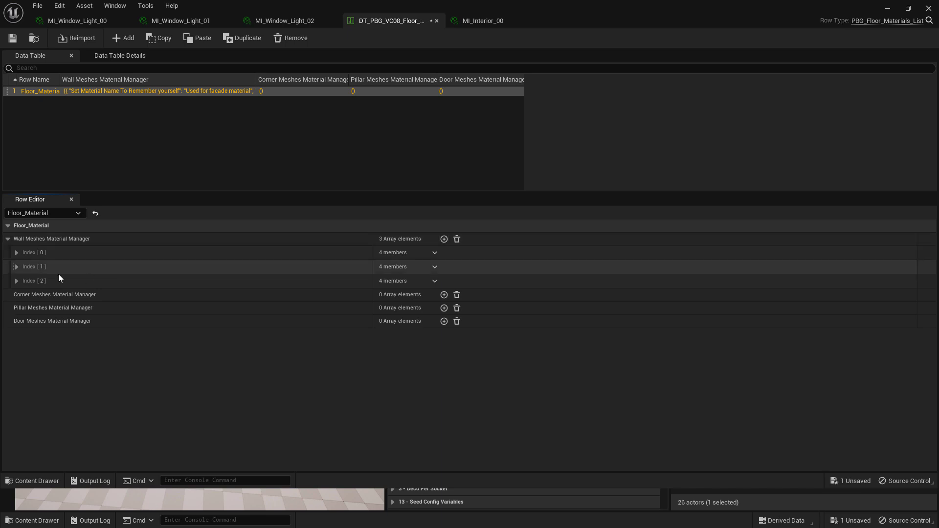
{"action": "left_click", "coordinate": [16, 281]}
{"action": "left_click_drag", "start_coordinate": [711, 27], "coordinate": [733, 72]}
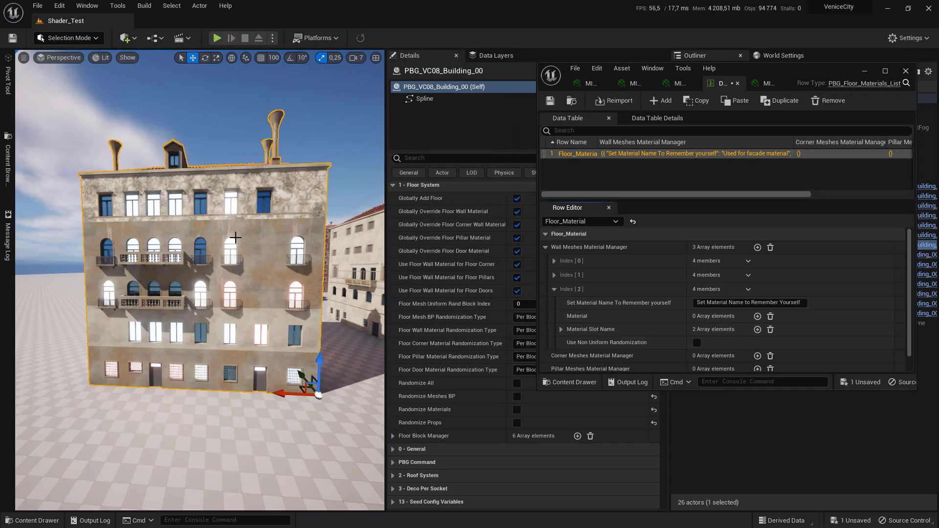
{"action": "scroll", "coordinate": [176, 200], "scroll_direction": "up", "scroll_amount": 5}
{"action": "right_click_drag", "start_coordinate": [175, 213], "coordinate": [294, 212]}
{"action": "right_click_drag", "start_coordinate": [215, 220], "coordinate": [215, 147]}
{"action": "right_click_drag", "start_coordinate": [176, 229], "coordinate": [176, 229]}
{"action": "mouse_move", "coordinate": [211, 264]}
{"action": "right_mouse_down"}
{"action": "mouse_move", "coordinate": [195, 264]}
{"action": "mouse_move", "coordinate": [205, 255]}
{"action": "mouse_move", "coordinate": [211, 264]}
{"action": "right_mouse_up"}
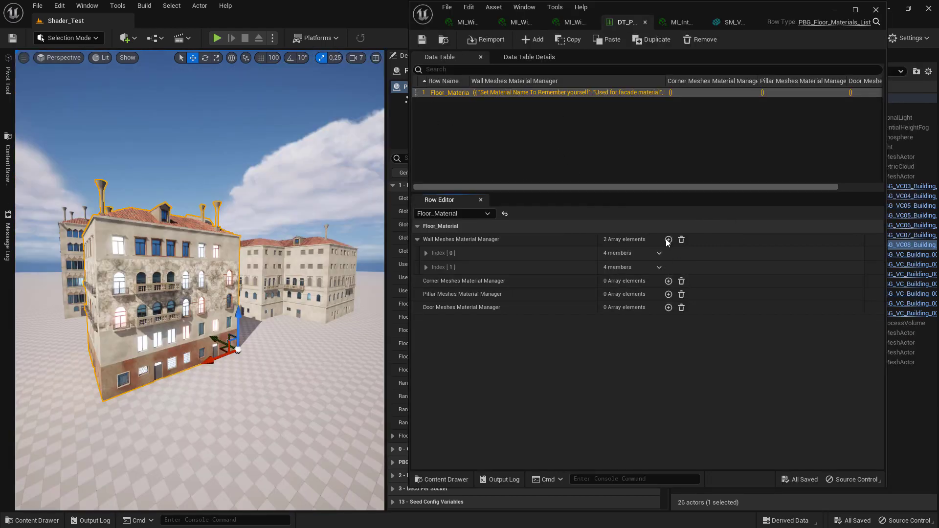
- Add a third element to Wall Meshes Material Manager and copy the Concrete slot name from the wall mesh's material slots
{"action": "left_click", "coordinate": [668, 239]}
{"action": "left_click", "coordinate": [732, 21]}
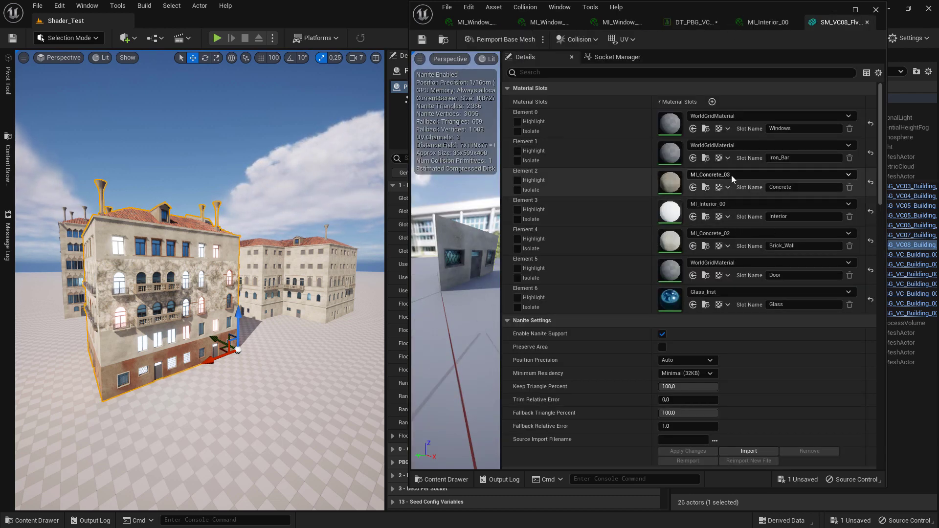
{"action": "left_click", "coordinate": [778, 187]}
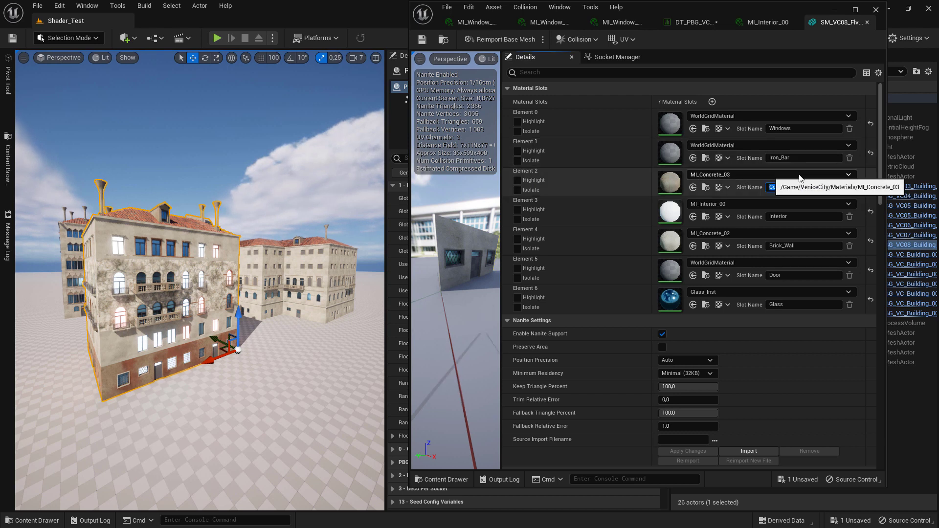
{"action": "left_click", "coordinate": [691, 22]}
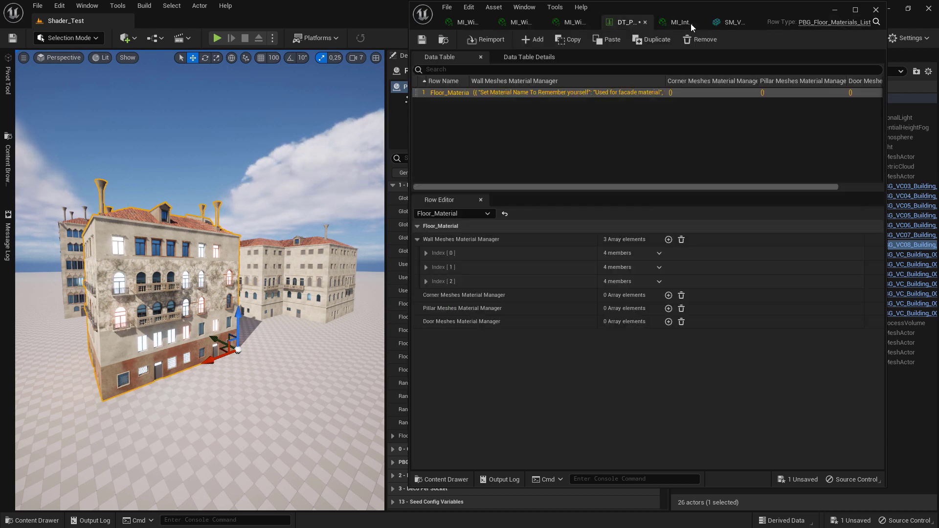
- Copy the facade material entry's settings into the new third wall entry and set its material slot name to Concrete
{"action": "left_click", "coordinate": [427, 283]}
{"action": "right_click", "coordinate": [438, 252]}
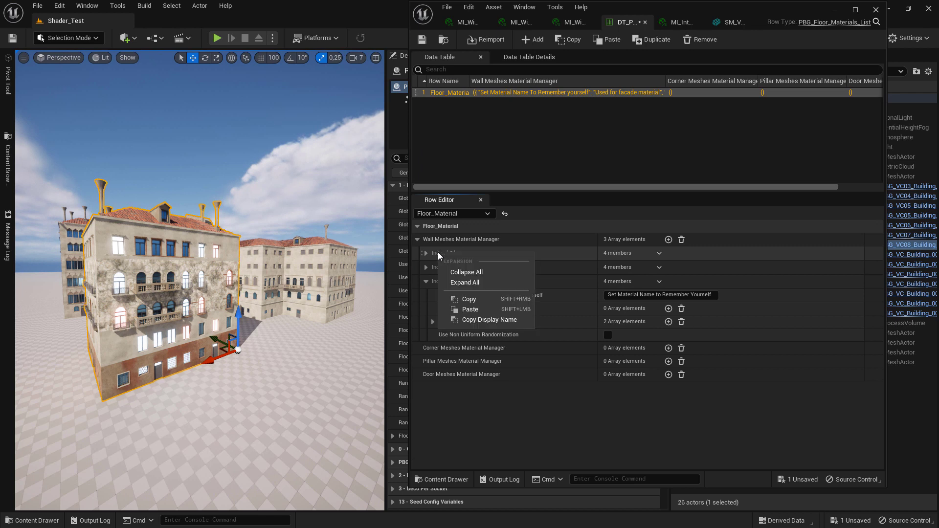
{"action": "left_click", "coordinate": [468, 299]}
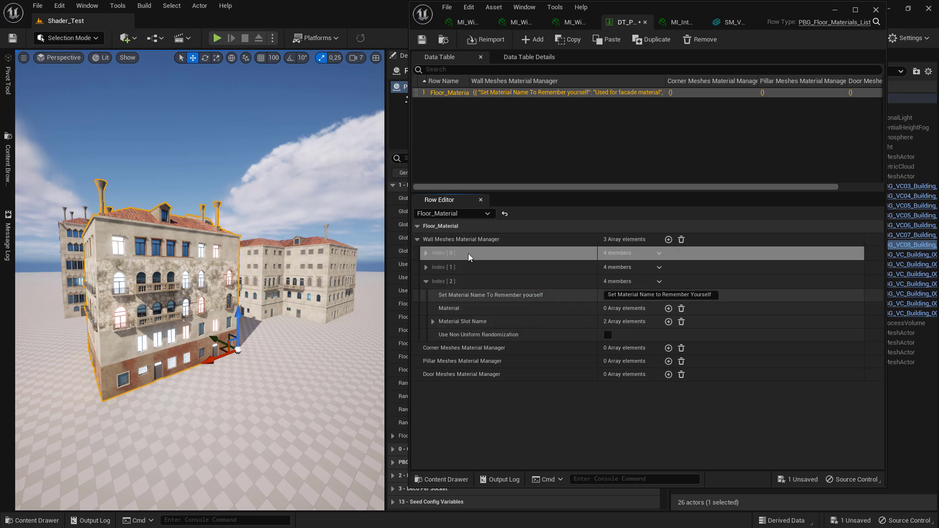
{"action": "right_click", "coordinate": [445, 282]}
{"action": "left_click", "coordinate": [476, 336]}
{"action": "left_click", "coordinate": [434, 321]}
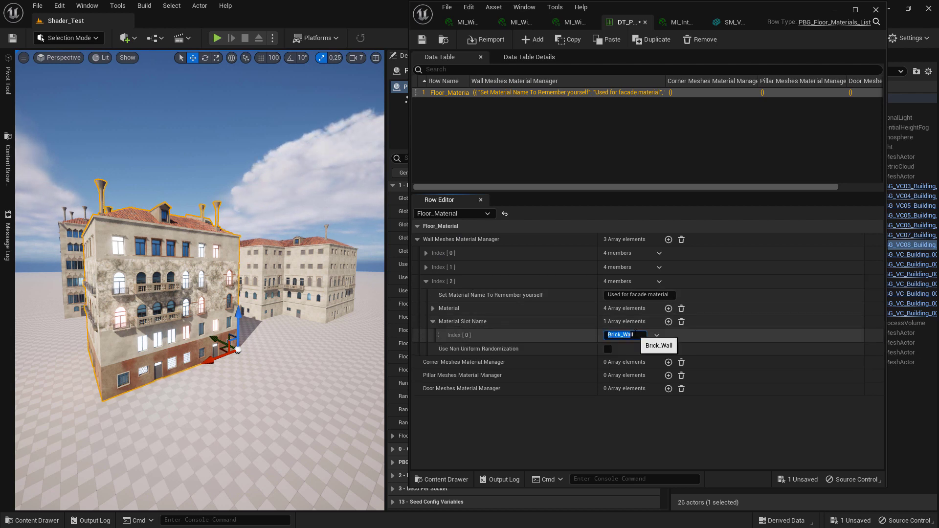
{"action": "key", "text": "Return"}
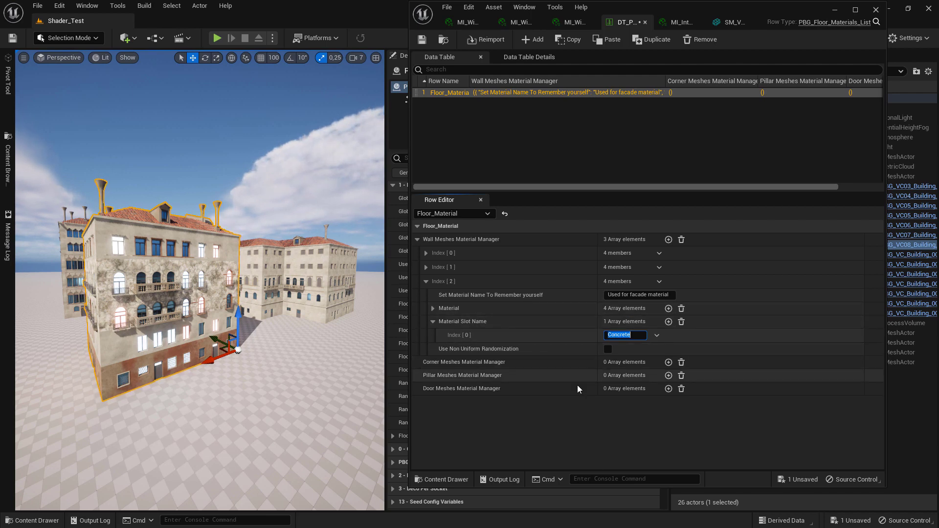
- Enable Use Non Uniform Randomization for the Concrete entry and nudge the building slightly along its red axis
{"action": "key", "text": "w"}
{"action": "right_click_drag", "start_coordinate": [222, 223], "coordinate": [190, 262]}
{"action": "scroll", "coordinate": [189, 262], "scroll_direction": "up", "scroll_amount": 5}
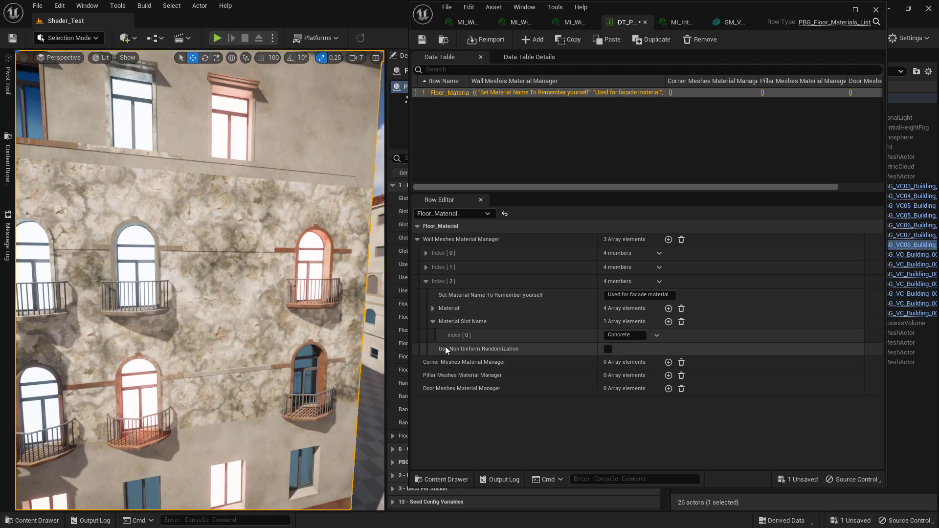
{"action": "left_click", "coordinate": [607, 348]}
{"action": "scroll", "coordinate": [231, 201], "scroll_direction": "down", "scroll_amount": 10}
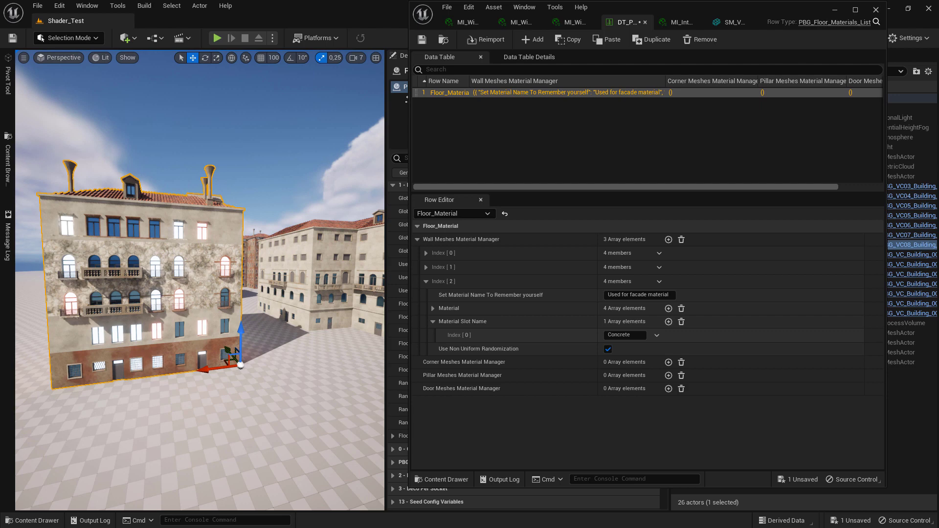
{"action": "right_click_drag", "start_coordinate": [206, 269], "coordinate": [205, 220]}
{"action": "scroll", "coordinate": [213, 386], "scroll_direction": "up", "scroll_amount": 1}
{"action": "left_click_drag", "start_coordinate": [226, 431], "coordinate": [217, 431]}
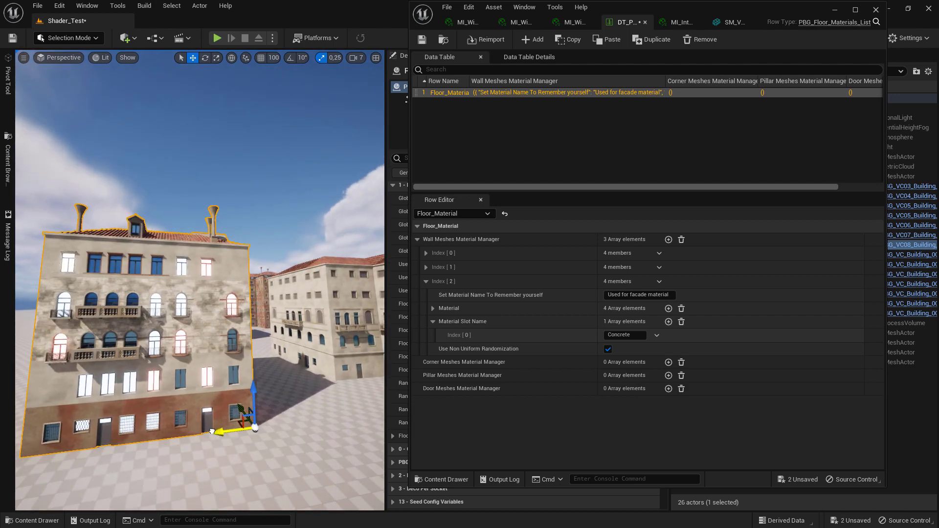
- Inspect the window frames and ground floor up close, save the data table and collapse the Concrete entry
{"action": "scroll", "coordinate": [170, 371], "scroll_direction": "up", "scroll_amount": 6}
{"action": "right_click_drag", "start_coordinate": [200, 280], "coordinate": [113, 410]}
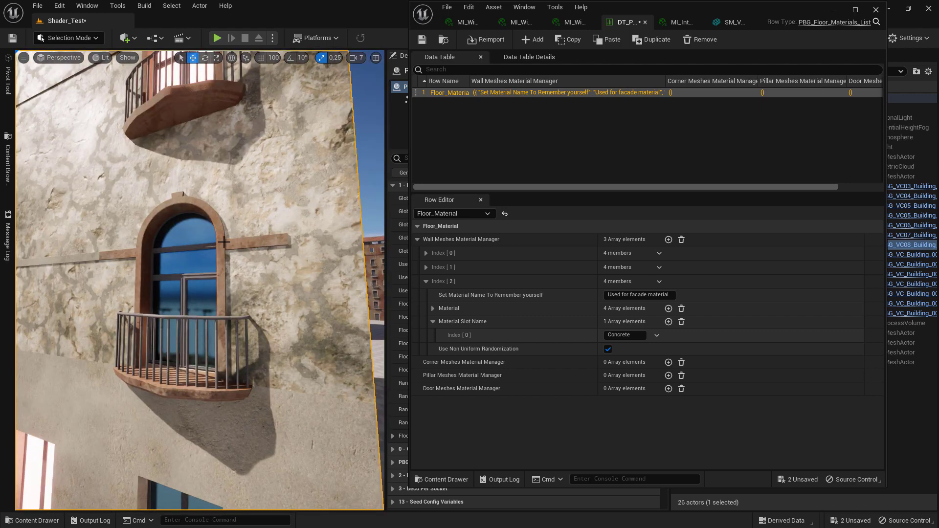
{"action": "right_click_drag", "start_coordinate": [135, 269], "coordinate": [166, 263]}
{"action": "key", "text": "ctrl+s"}
{"action": "right_click_drag", "start_coordinate": [146, 210], "coordinate": [164, 269]}
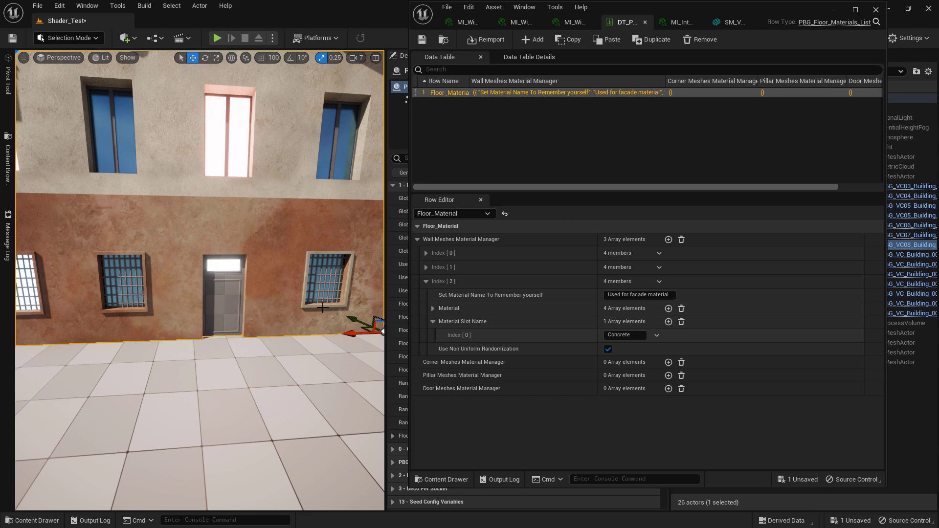
{"action": "key", "text": "f"}
{"action": "left_click", "coordinate": [426, 282]}
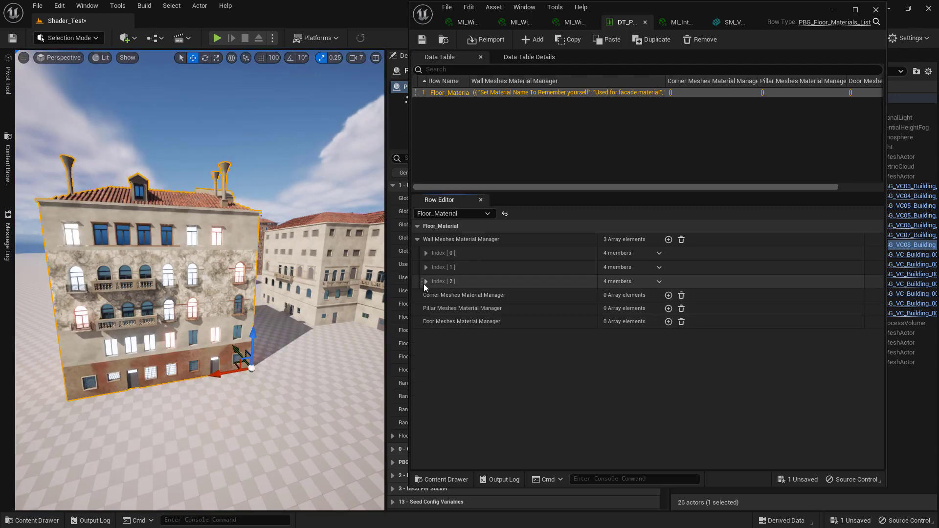
- Uncover the building's floor settings and examine its facades alongside the randomization types and the facade material entry
{"action": "left_click_drag", "start_coordinate": [735, 11], "coordinate": [882, 125]}
{"action": "right_click_drag", "start_coordinate": [316, 366], "coordinate": [362, 356]}
{"action": "scroll", "coordinate": [319, 346], "scroll_direction": "up", "scroll_amount": 6}
{"action": "scroll", "coordinate": [330, 370], "scroll_direction": "down", "scroll_amount": 4}
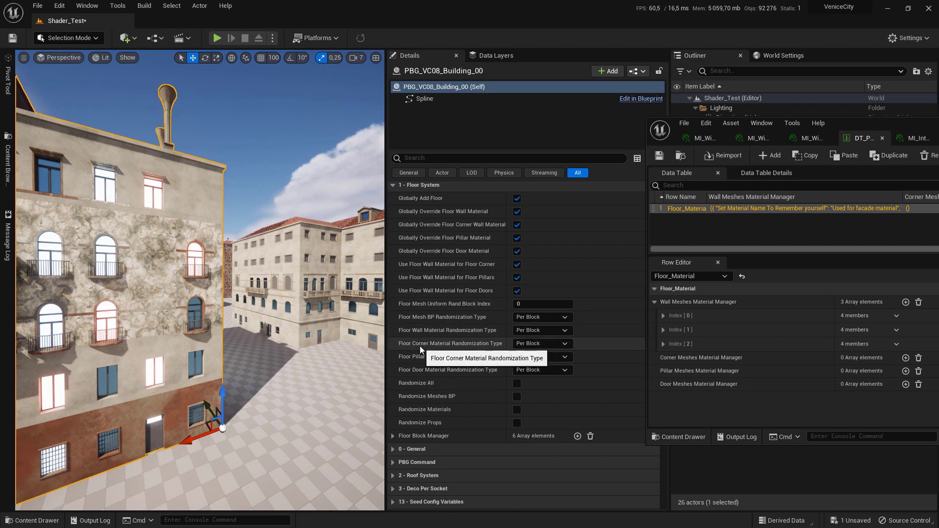
{"action": "right_click_drag", "start_coordinate": [289, 247], "coordinate": [195, 247]}
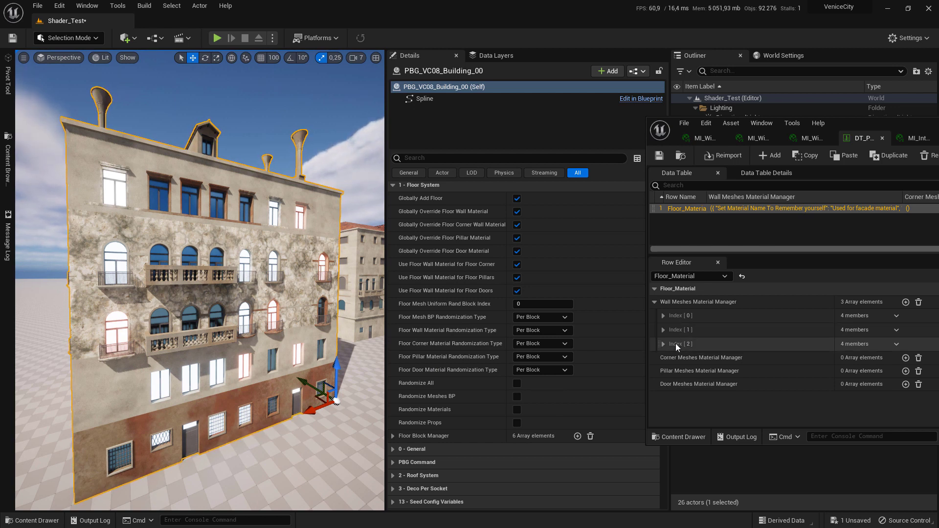
{"action": "right_click_drag", "start_coordinate": [345, 275], "coordinate": [372, 277]}
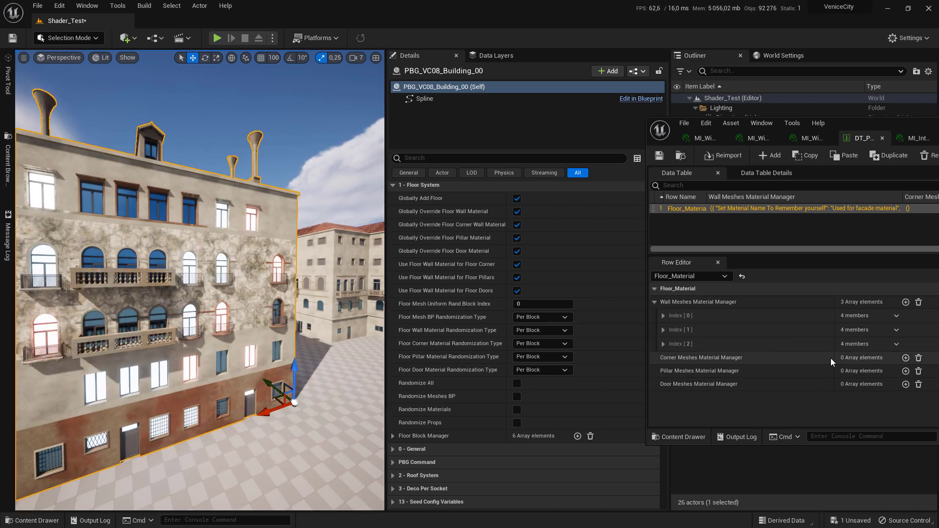
{"action": "left_click", "coordinate": [663, 316]}
{"action": "right_click_drag", "start_coordinate": [275, 259], "coordinate": [303, 260]}
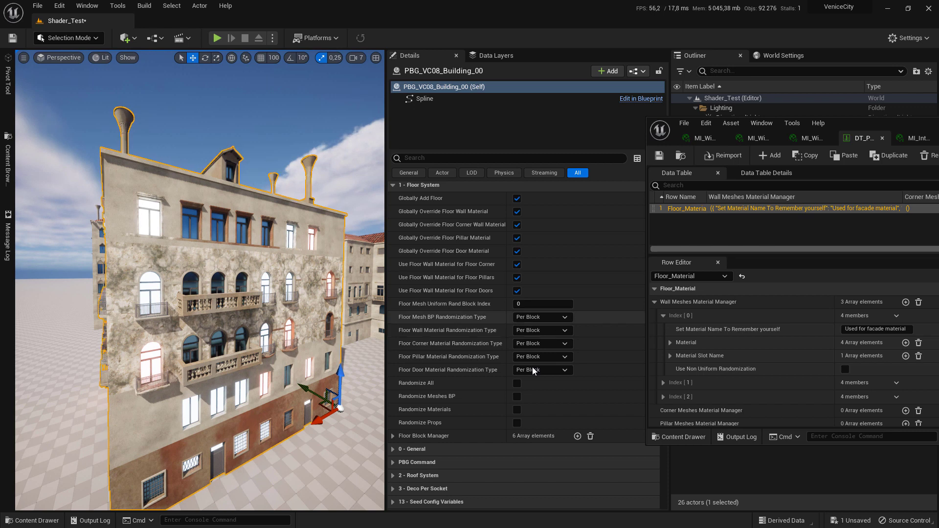
{"action": "left_click", "coordinate": [664, 316]}
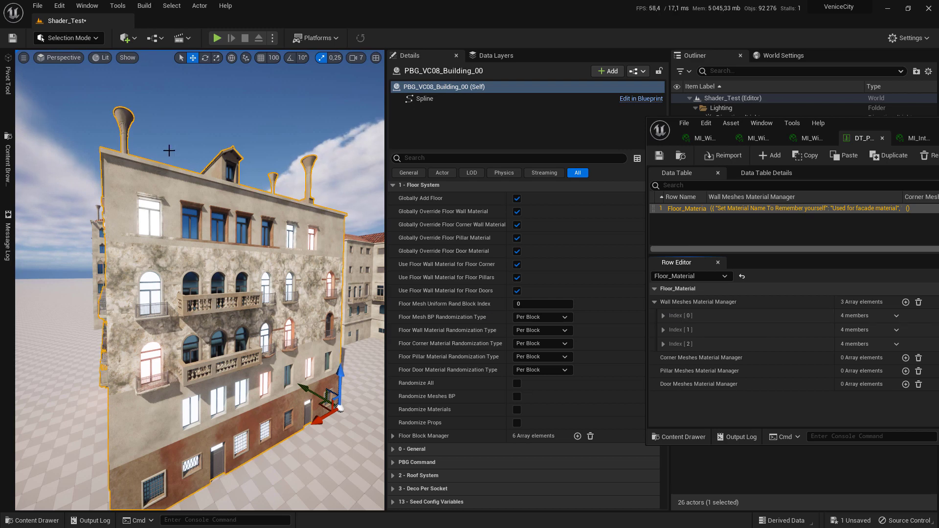
{"action": "right_click_drag", "start_coordinate": [157, 126], "coordinate": [113, 126]}
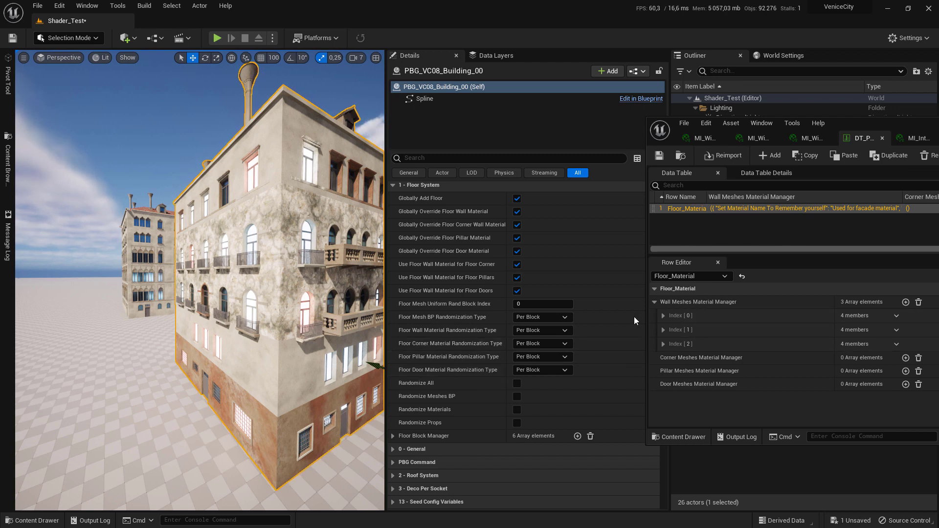
- Add one element each to the corner, pillar and door mesh material managers and save the data table
{"action": "left_click", "coordinate": [905, 357]}
{"action": "left_click", "coordinate": [905, 413]}
{"action": "left_click", "coordinate": [659, 155]}
{"action": "key", "text": "f"}
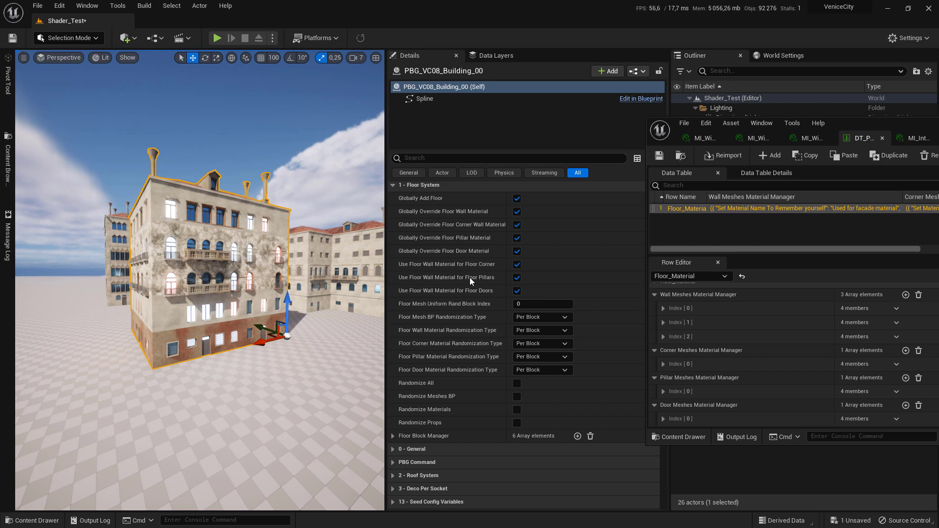
- Add a second, empty element to the building's Floor Materials Manager in Material Settings
{"action": "scroll", "coordinate": [536, 280], "scroll_direction": "down", "scroll_amount": 8}
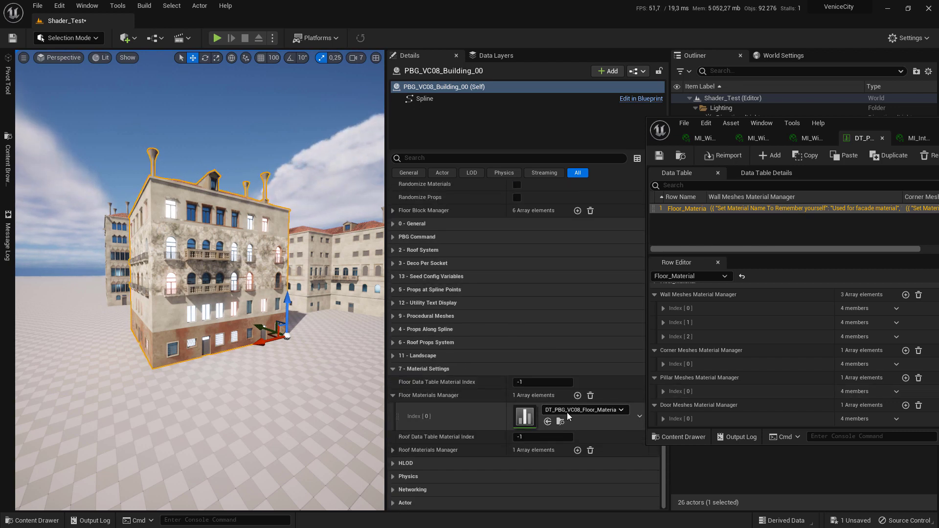
{"action": "scroll", "coordinate": [222, 405], "scroll_direction": "up", "scroll_amount": 3}
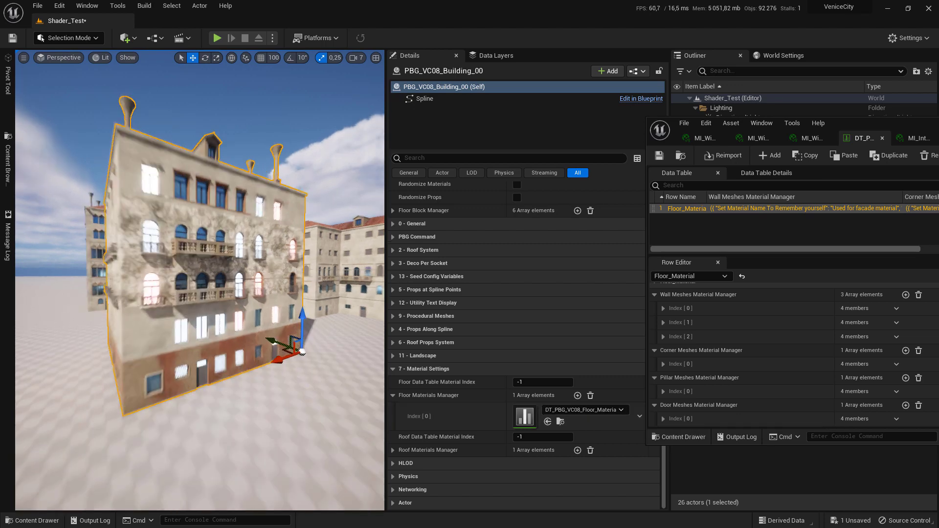
{"action": "middle_click_drag", "start_coordinate": [176, 271], "coordinate": [167, 328]}
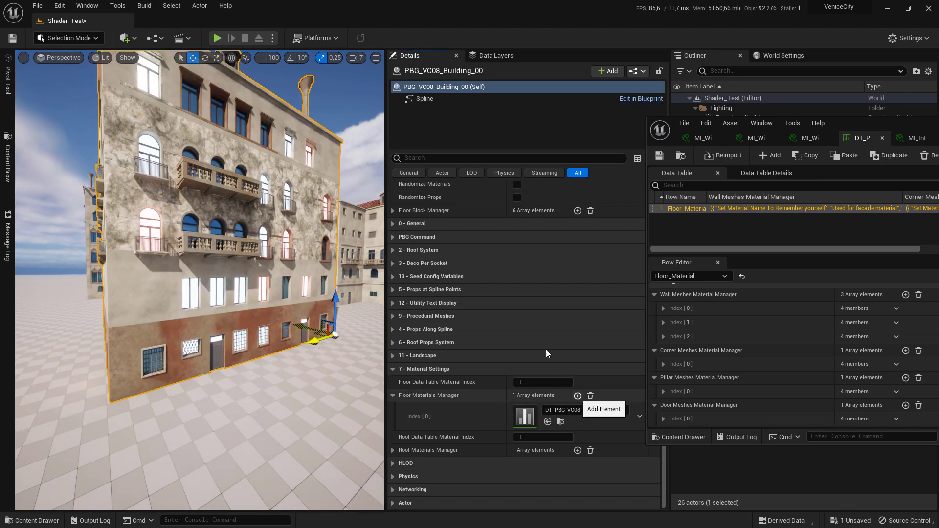
{"action": "left_click", "coordinate": [577, 396]}
{"action": "middle_click_drag", "start_coordinate": [204, 263], "coordinate": [186, 233]}
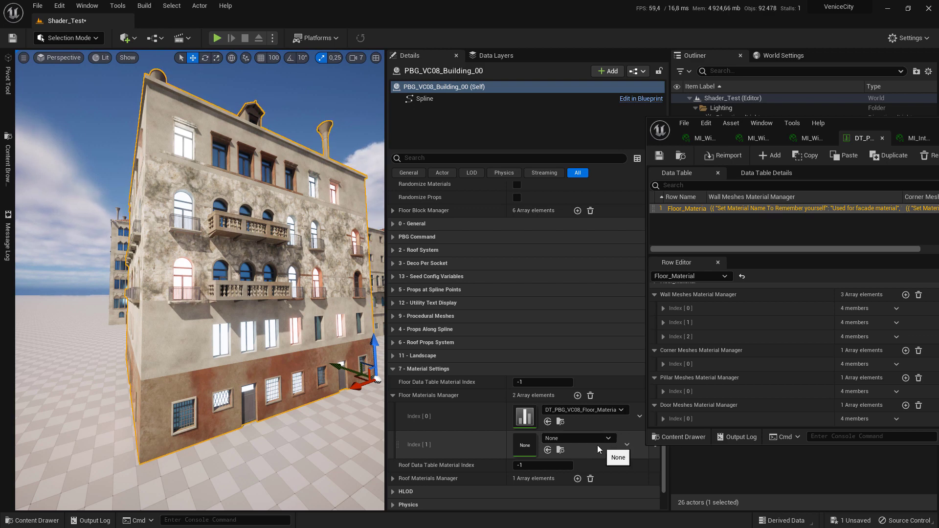
- Set the Floor Data Table Material Index to 1 and inspect the building's facade materials
{"action": "right_click_drag", "start_coordinate": [217, 226], "coordinate": [205, 189]}
{"action": "right_click_drag", "start_coordinate": [180, 244], "coordinate": [144, 220]}
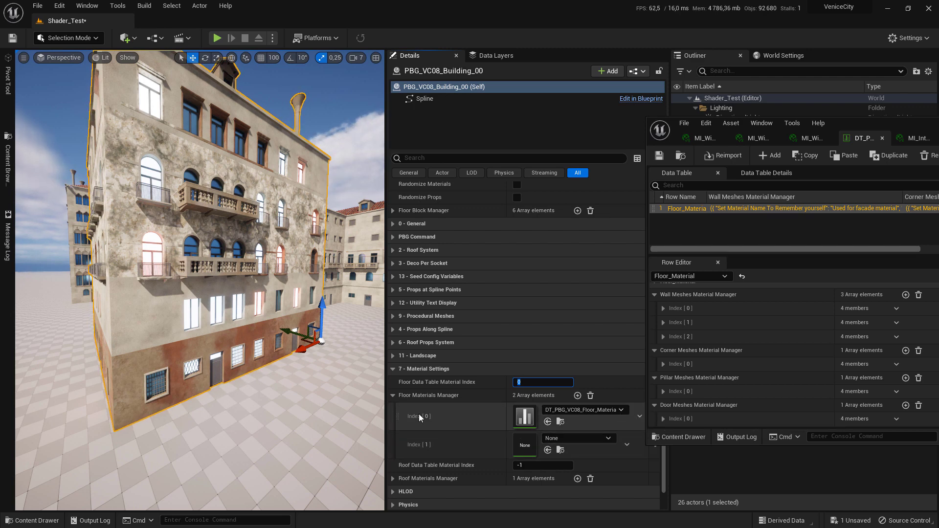
{"action": "type", "text": "1"}
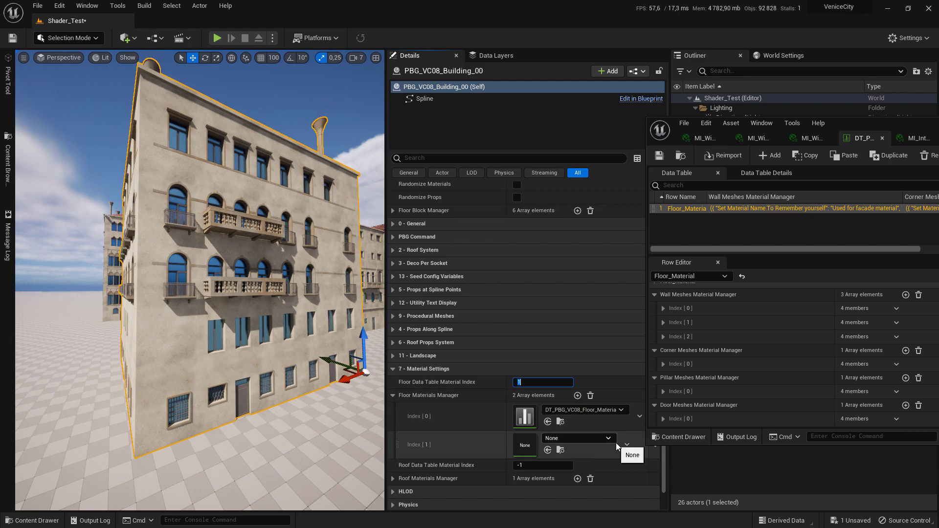
{"action": "right_click_drag", "start_coordinate": [195, 176], "coordinate": [196, 205]}
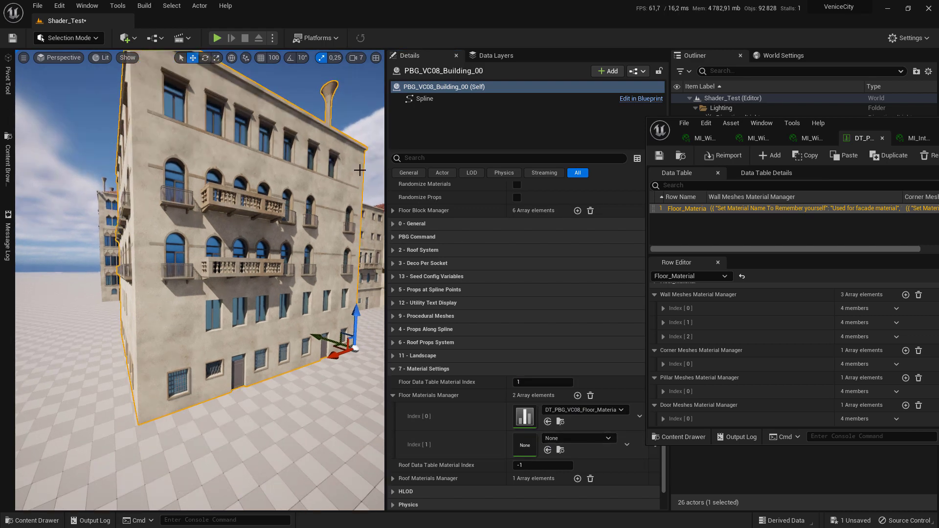
{"action": "right_click_drag", "start_coordinate": [343, 208], "coordinate": [294, 190]}
{"action": "right_click_drag", "start_coordinate": [195, 224], "coordinate": [232, 257]}
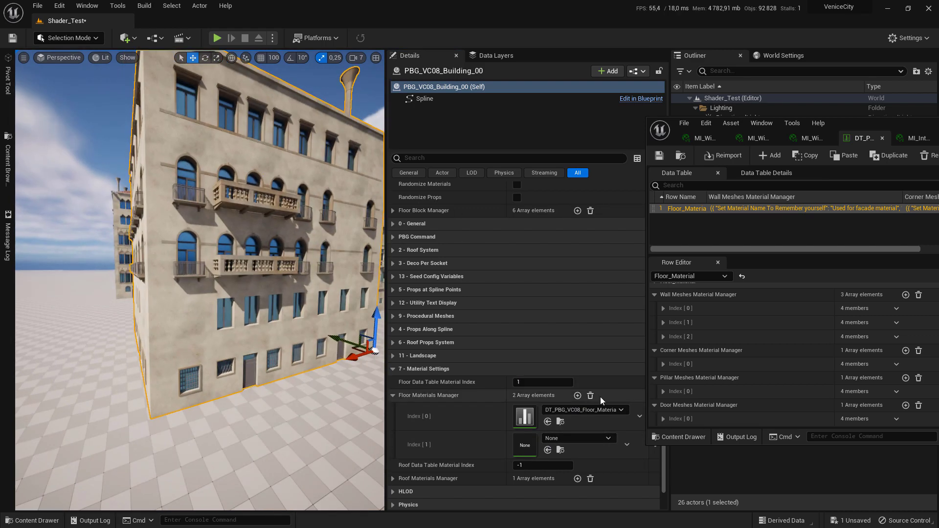
- Set the Floor Data Table Material Index to -1
{"action": "left_click", "coordinate": [537, 382]}
{"action": "type", "text": "-"}
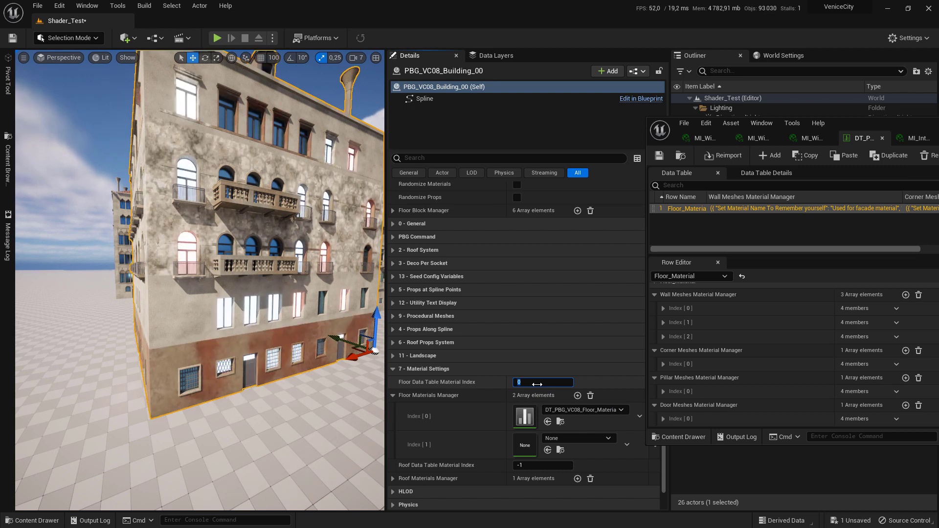
{"action": "type", "text": "1"}
{"action": "key", "text": "Return"}
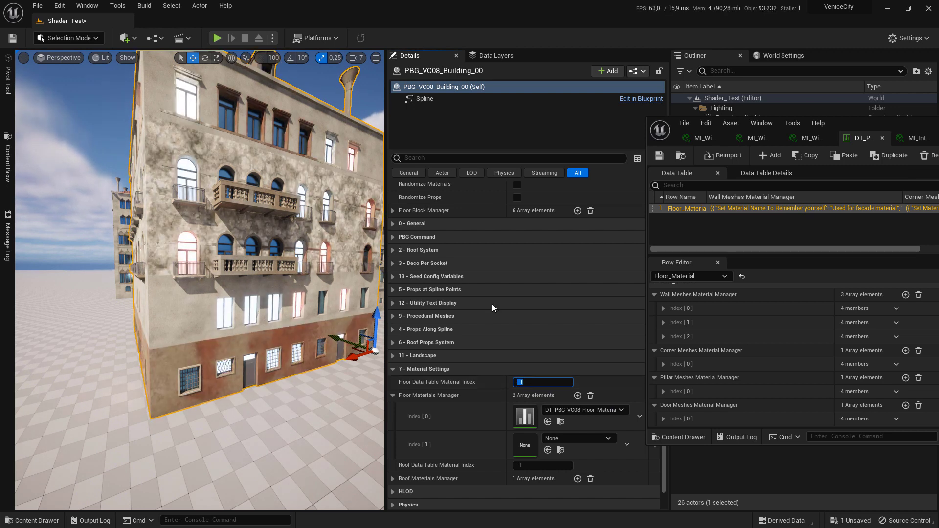